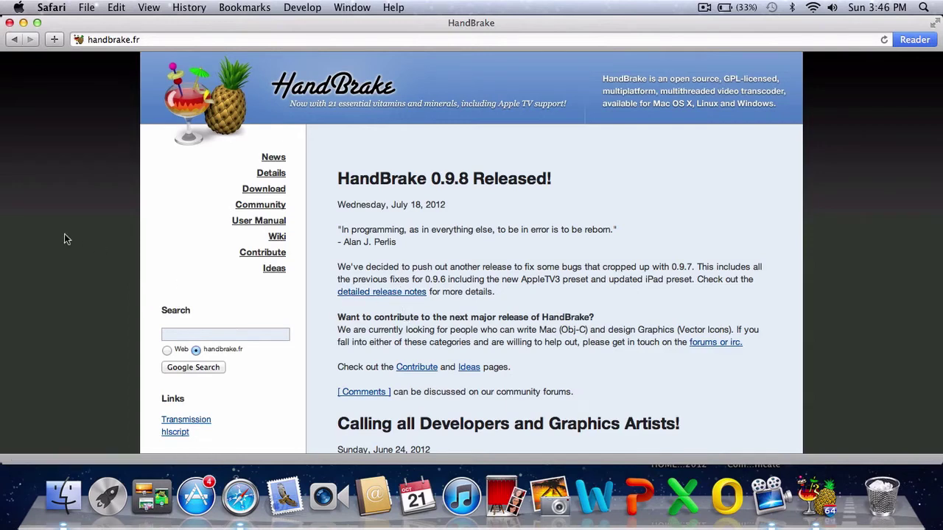
Step: Browse to Movies › Intros in Finder and preview the 13.1 MB true intro2.mp4
{"action": "scroll", "coordinate": [64, 234], "scroll_direction": "up", "scroll_amount": 1}
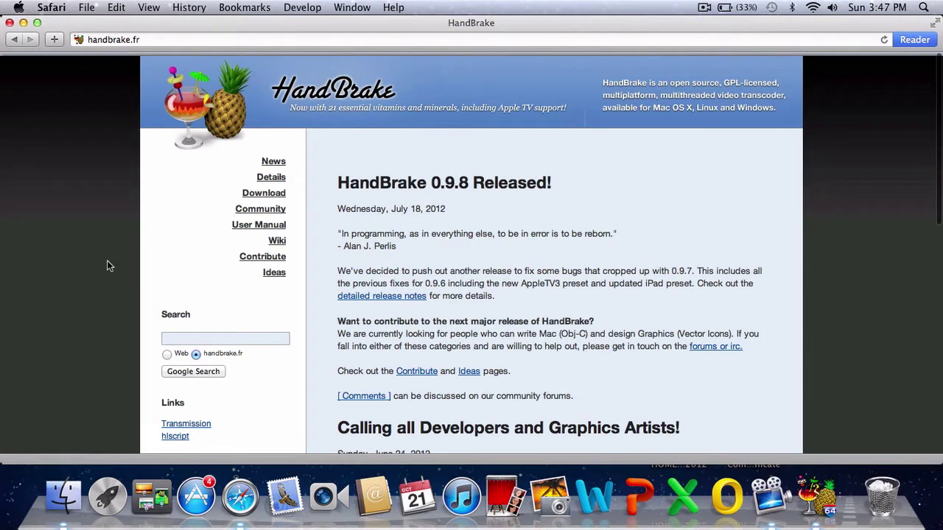
{"action": "left_click", "coordinate": [63, 495]}
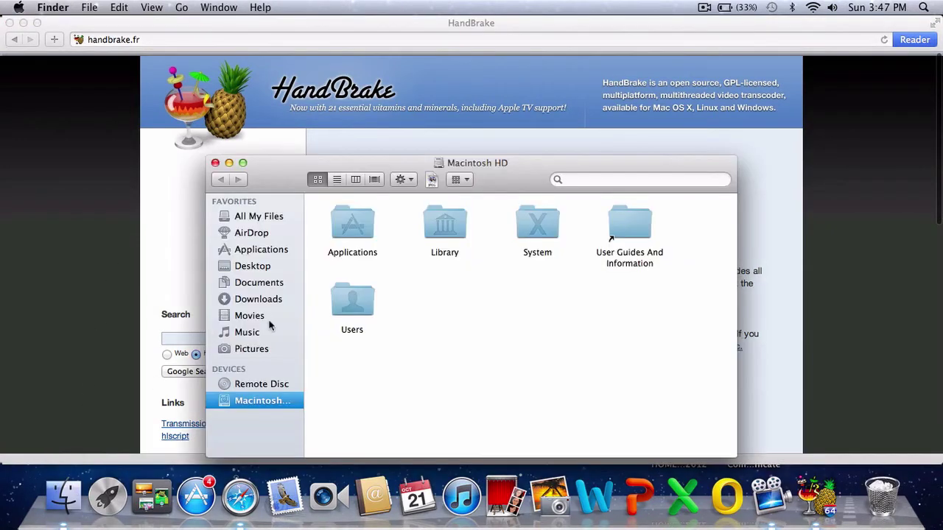
{"action": "left_click", "coordinate": [268, 318]}
{"action": "left_click", "coordinate": [371, 313]}
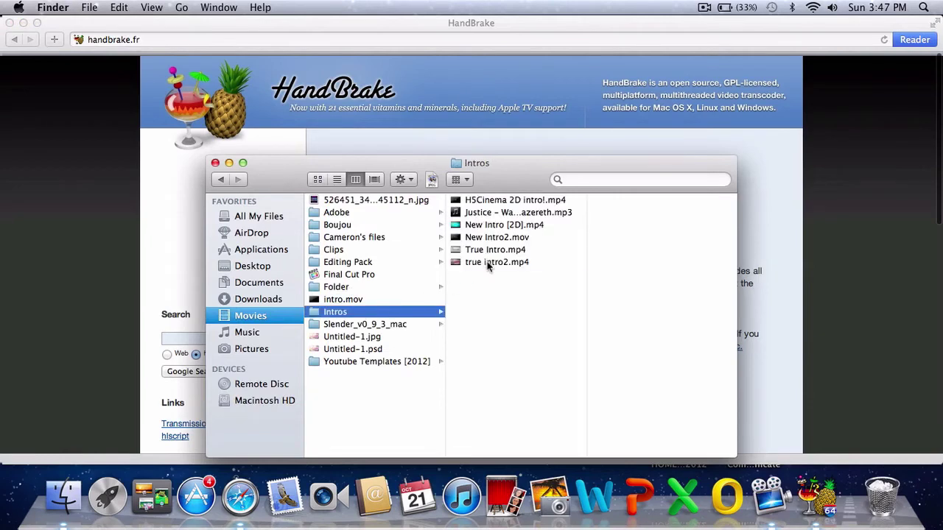
{"action": "left_click", "coordinate": [489, 264]}
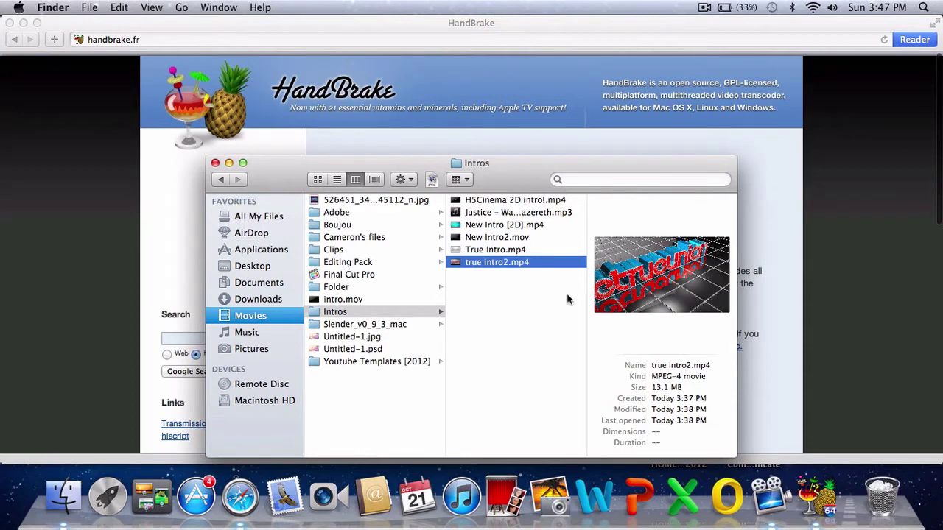
{"action": "left_click", "coordinate": [618, 283]}
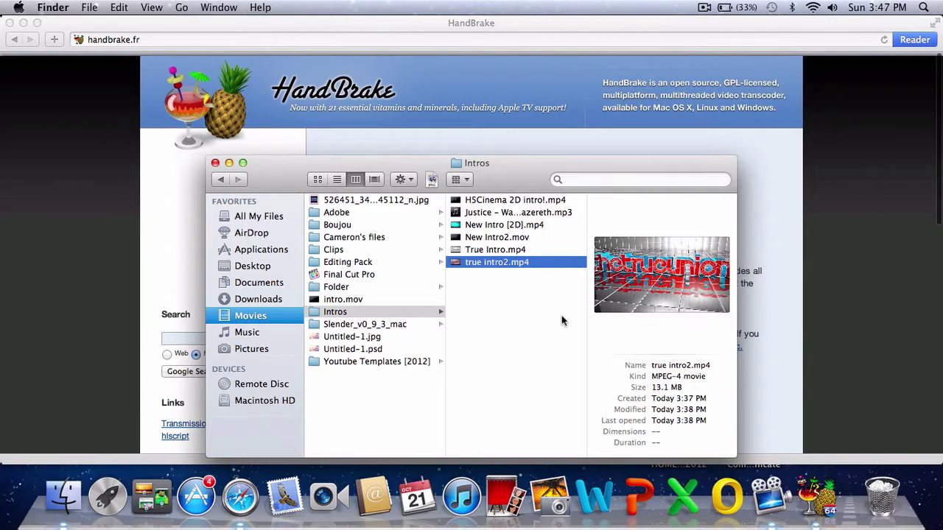
{"action": "double_click", "coordinate": [490, 264]}
{"action": "key", "text": "space"}
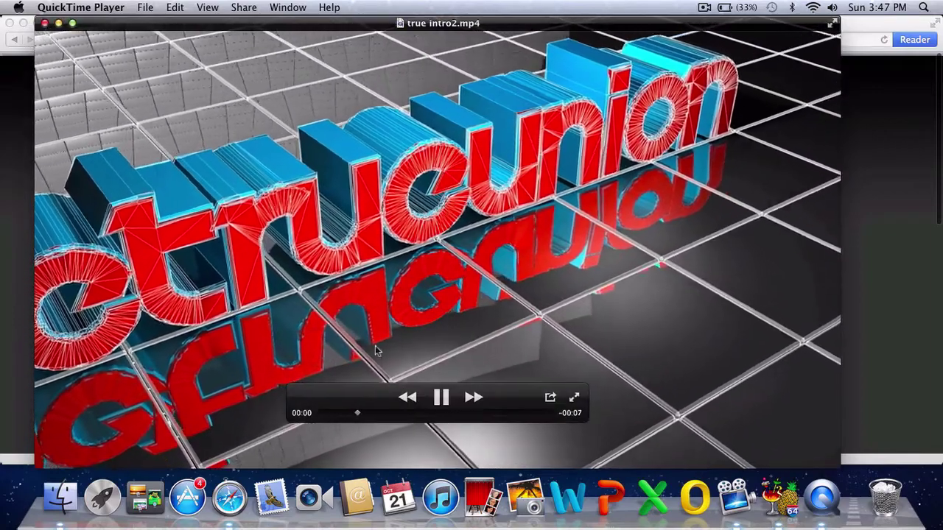
{"action": "left_click", "coordinate": [442, 397]}
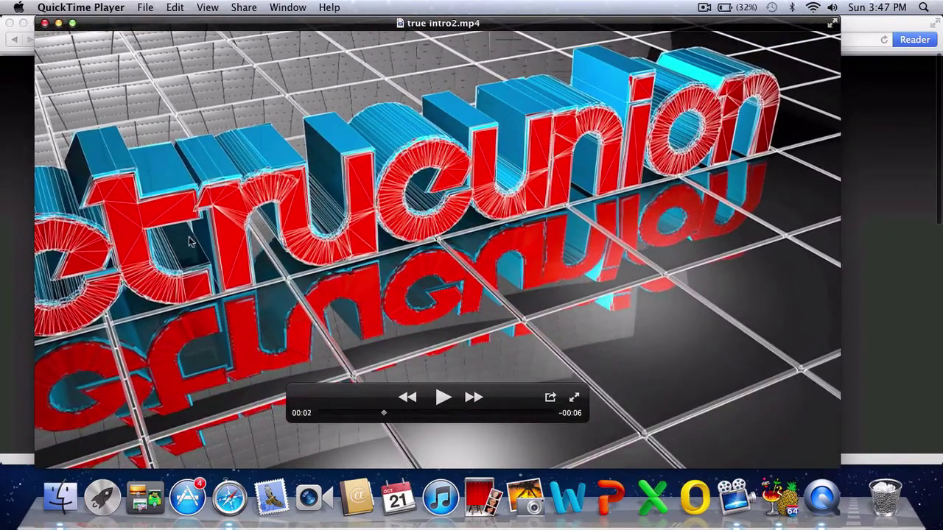
Step: Close the movie, quit QuickTime Player and return to the Movies folder view
{"action": "left_click", "coordinate": [46, 22]}
{"action": "left_click", "coordinate": [81, 7]}
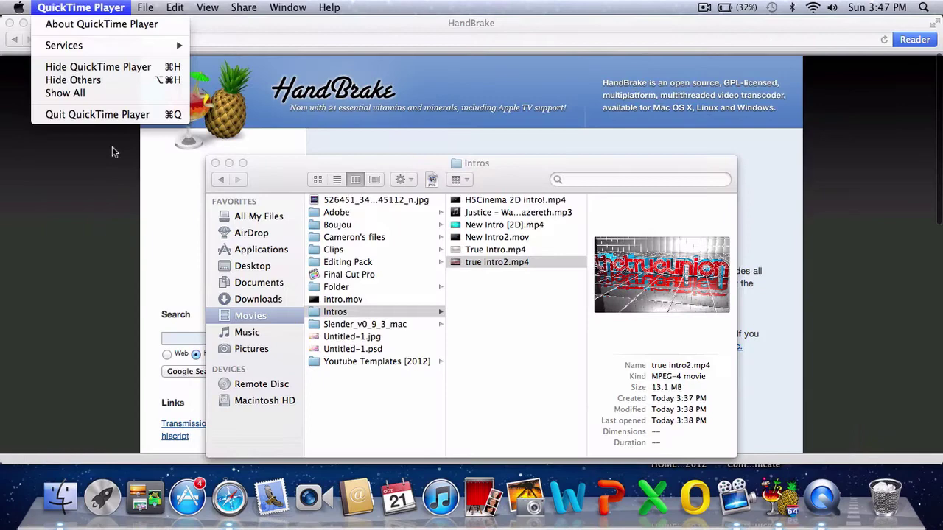
{"action": "left_click", "coordinate": [96, 112]}
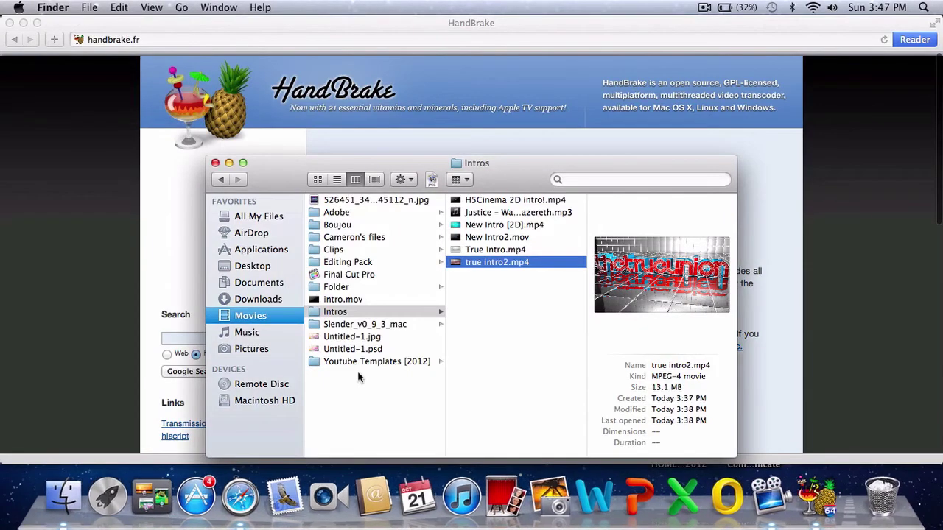
{"action": "left_click", "coordinate": [359, 378]}
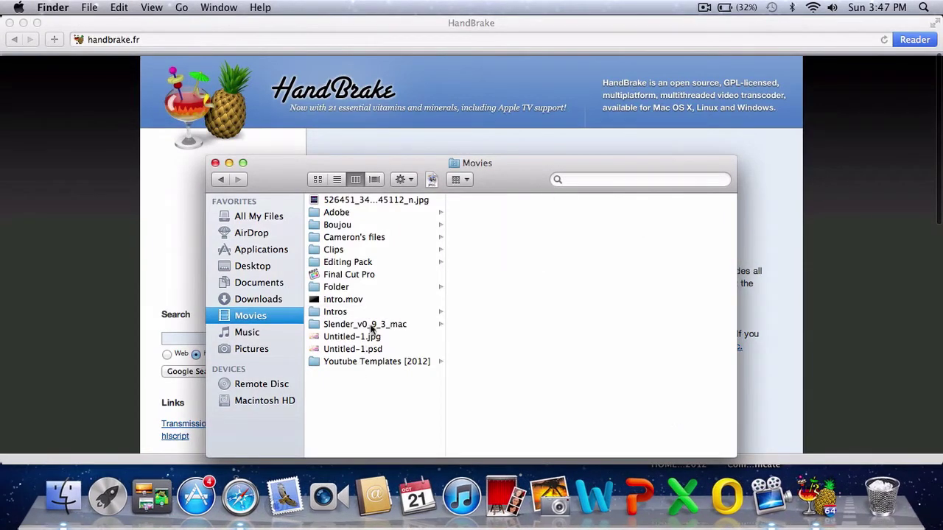
Step: Bring Safari's HandBrake 0.9.8 news page to the front and scroll through it
{"action": "left_click", "coordinate": [74, 288]}
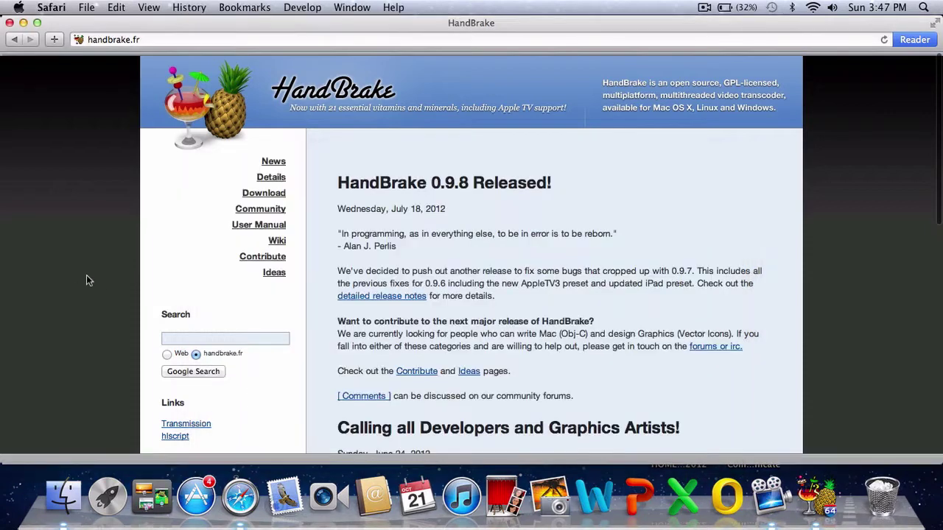
{"action": "scroll", "coordinate": [99, 265], "scroll_direction": "down", "scroll_amount": 1}
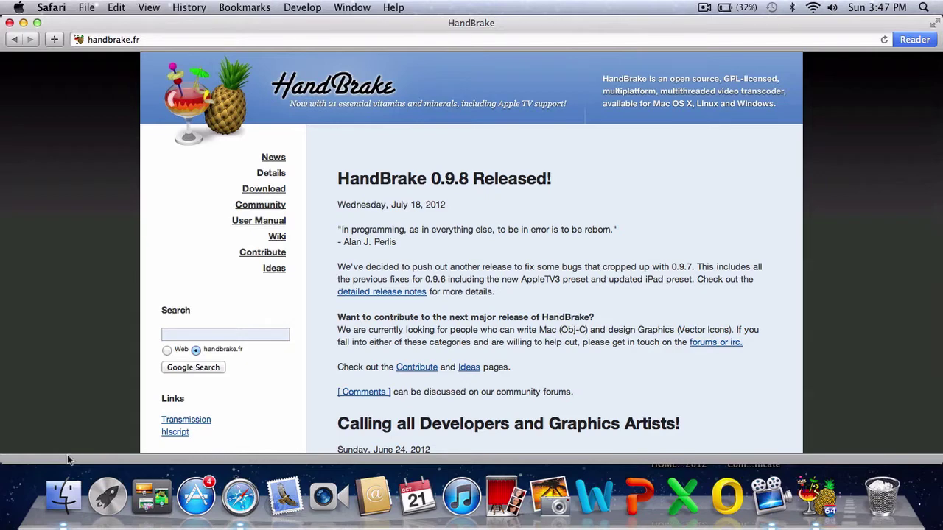
{"action": "scroll", "coordinate": [112, 283], "scroll_direction": "down", "scroll_amount": 1}
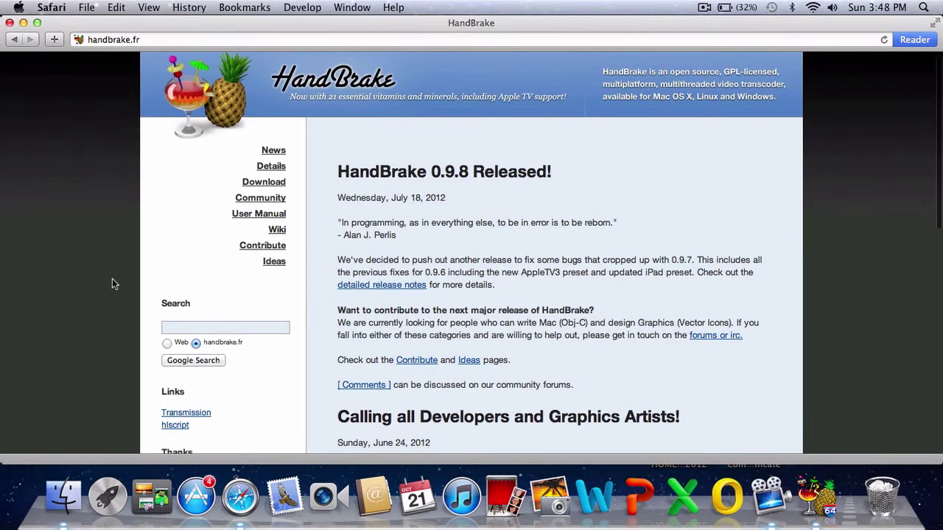
{"action": "scroll", "coordinate": [113, 284], "scroll_direction": "up", "scroll_amount": 1}
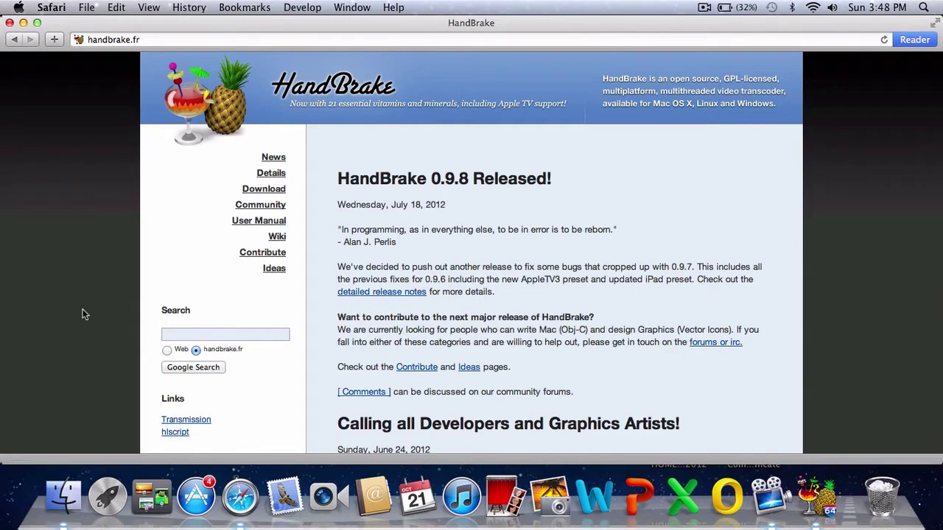
{"action": "scroll", "coordinate": [484, 283], "scroll_direction": "down", "scroll_amount": 5}
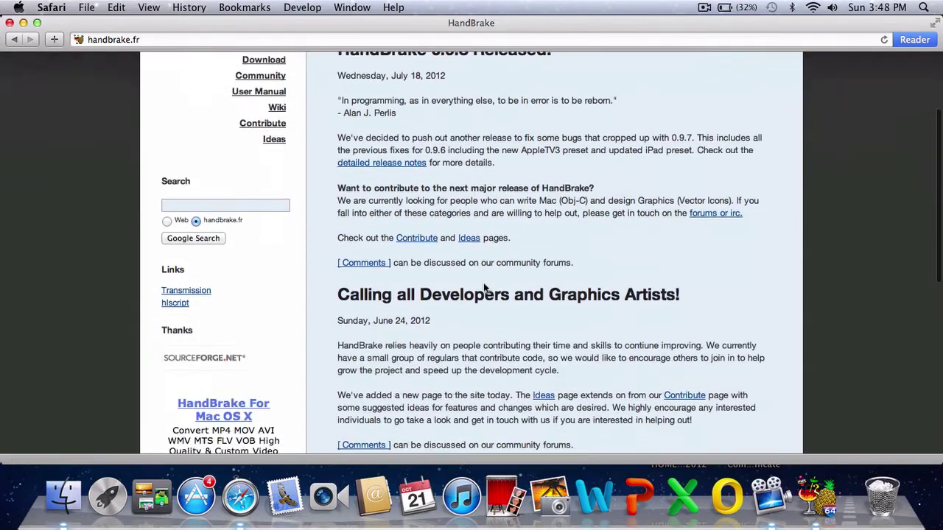
{"action": "scroll", "coordinate": [484, 283], "scroll_direction": "up", "scroll_amount": 5}
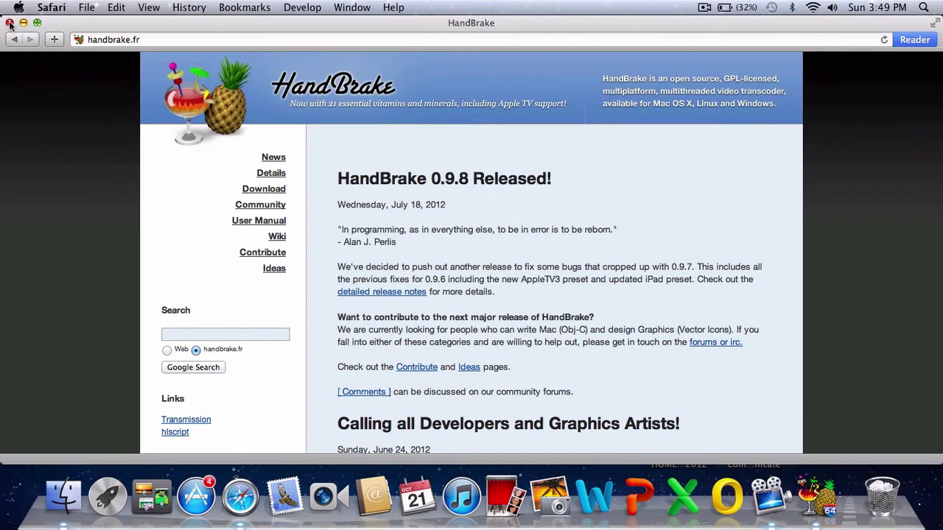
Step: Quit Safari
{"action": "left_click", "coordinate": [51, 7]}
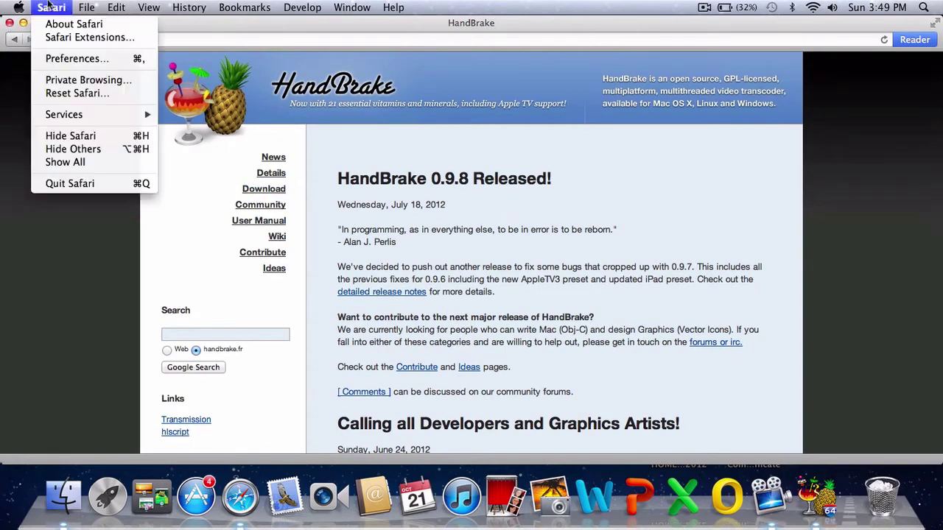
{"action": "left_click", "coordinate": [48, 185]}
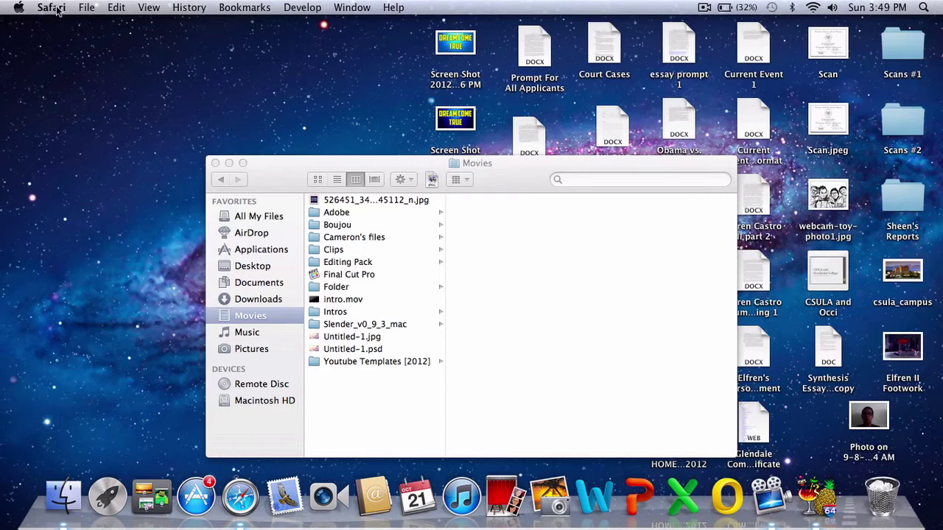
{"action": "left_click", "coordinate": [57, 11]}
Step: Check intro.mov's 87.2 MB size in Finder, then launch HandBrake from Applications
{"action": "left_click", "coordinate": [135, 289]}
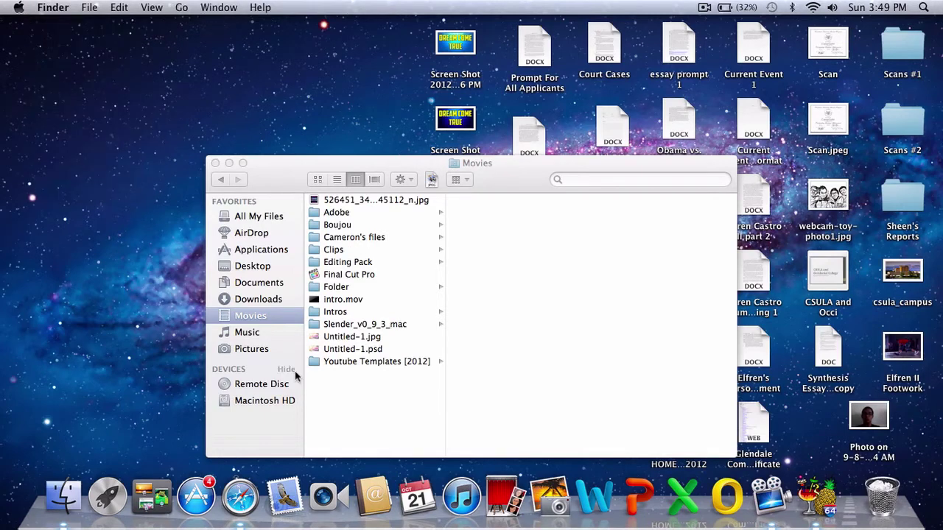
{"action": "left_click", "coordinate": [416, 427]}
{"action": "left_click", "coordinate": [375, 301]}
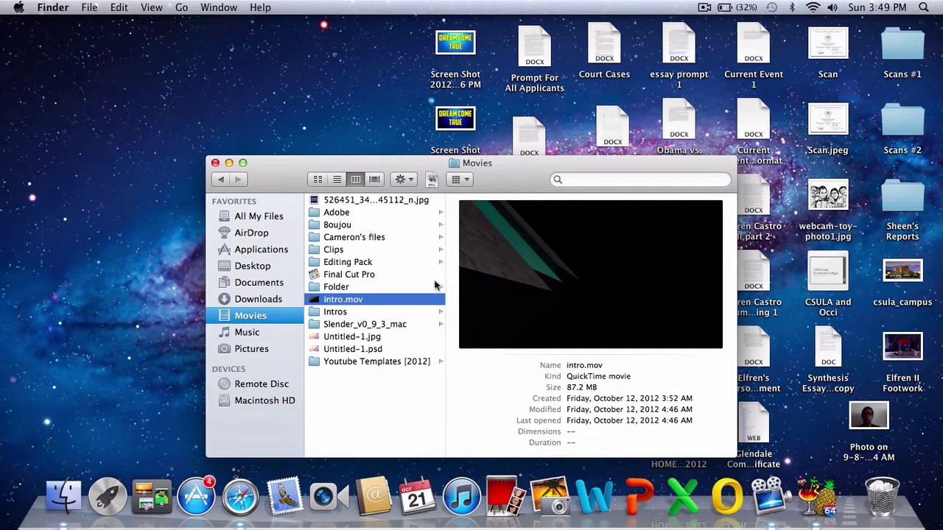
{"action": "left_click", "coordinate": [255, 249]}
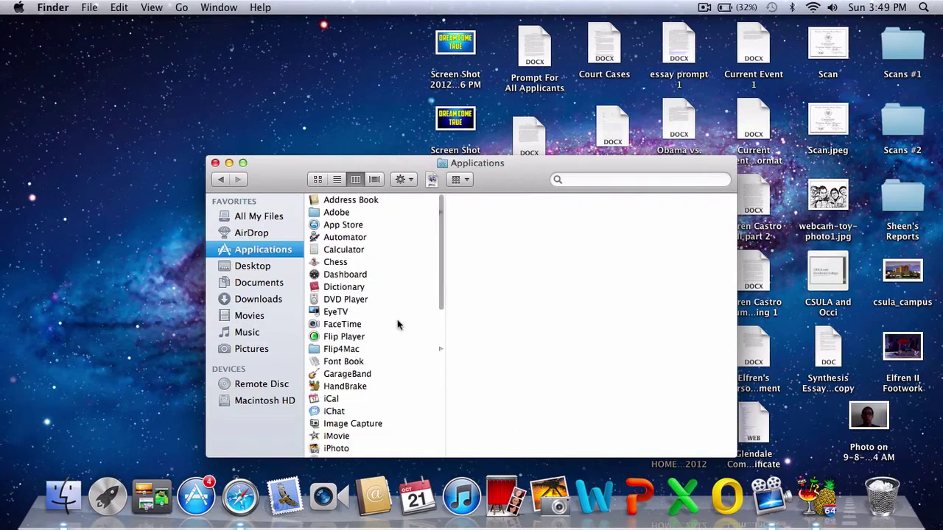
{"action": "double_click", "coordinate": [350, 387]}
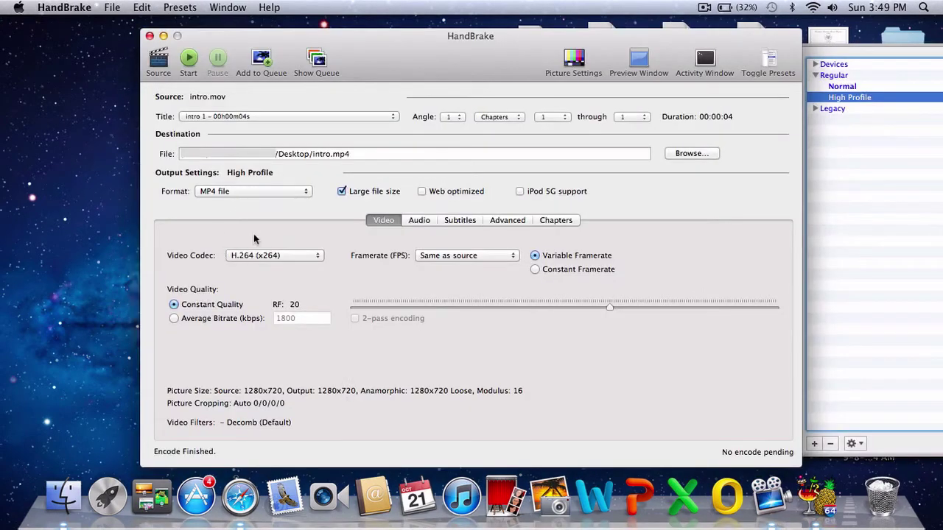
Step: Load intro.mov from the Movies folder as HandBrake's source video
{"action": "left_click", "coordinate": [56, 6]}
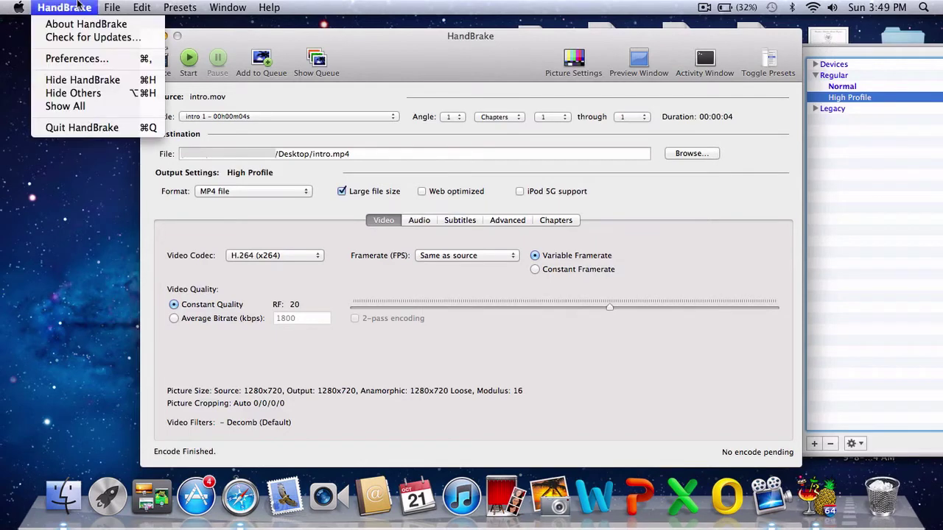
{"action": "left_click", "coordinate": [136, 27]}
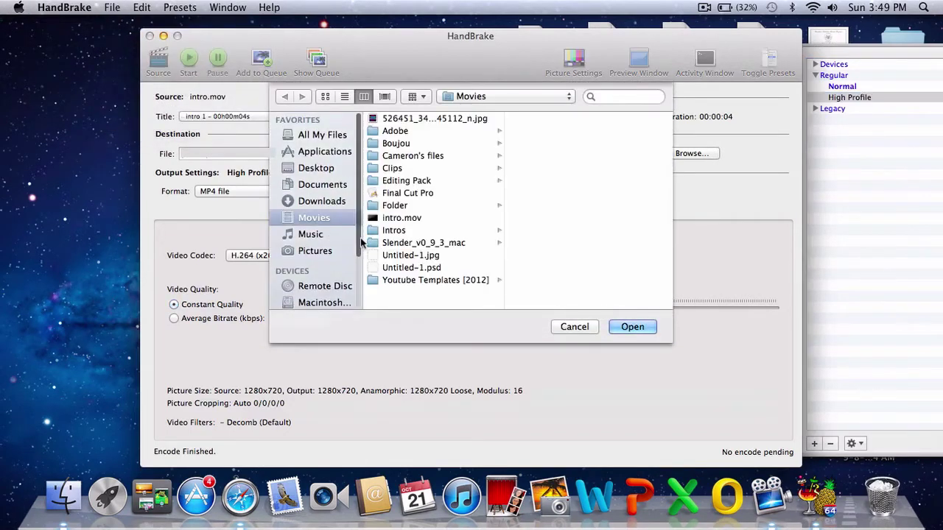
{"action": "left_click", "coordinate": [398, 218]}
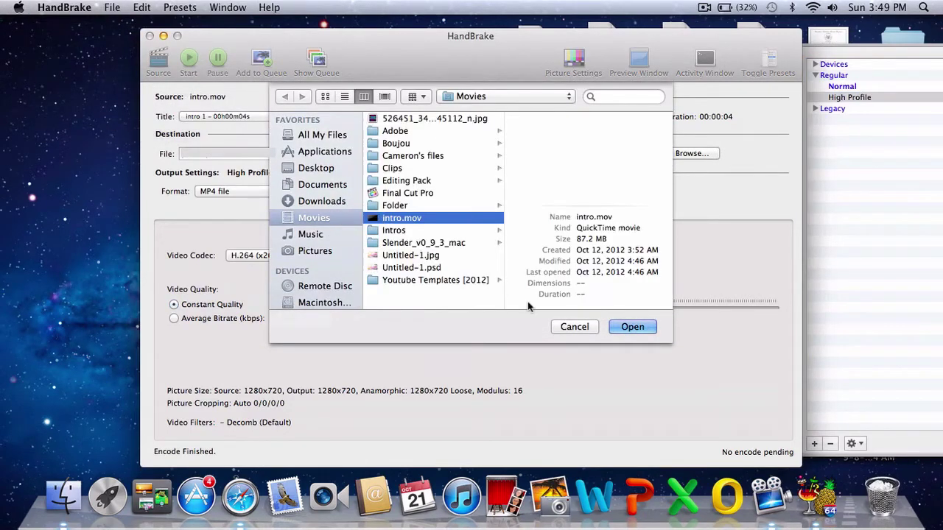
{"action": "left_click", "coordinate": [642, 328]}
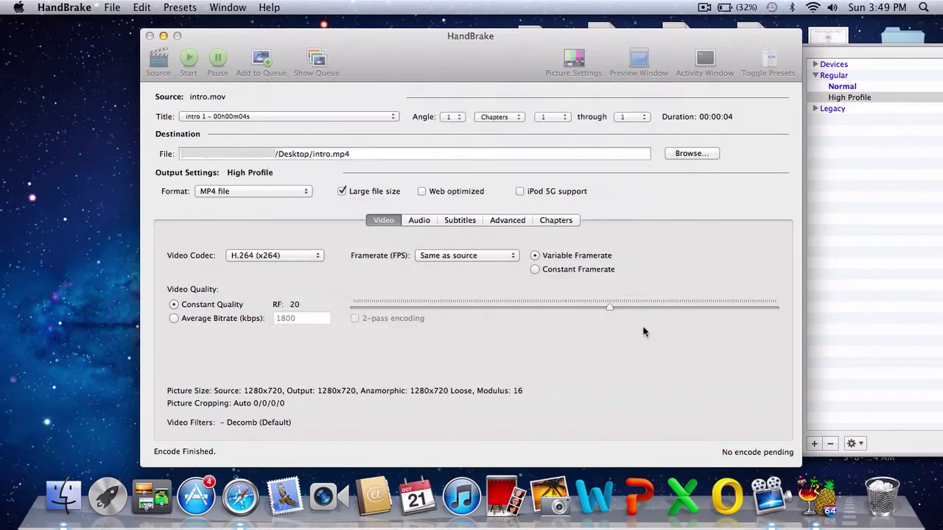
{"action": "left_click", "coordinate": [111, 7]}
Step: Apply the Normal preset, then switch to the High Profile preset
{"action": "left_click", "coordinate": [112, 8]}
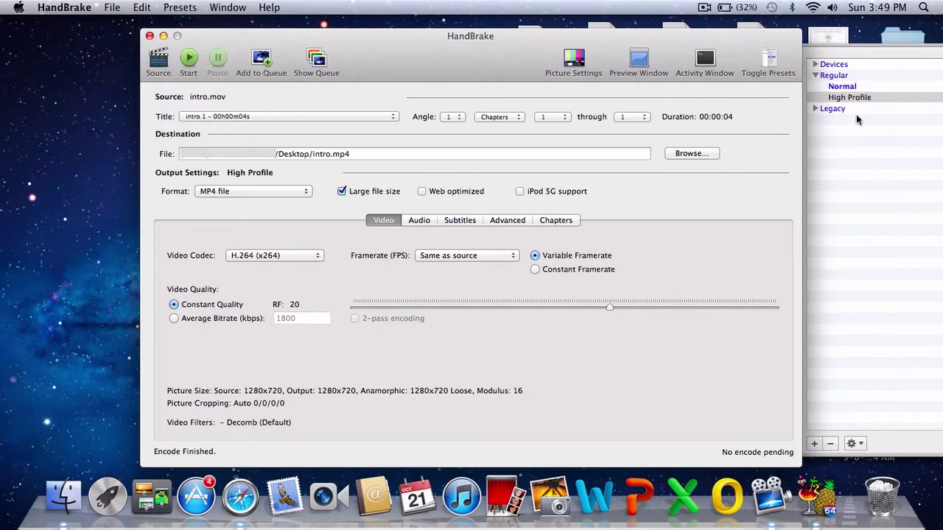
{"action": "left_click", "coordinate": [857, 88]}
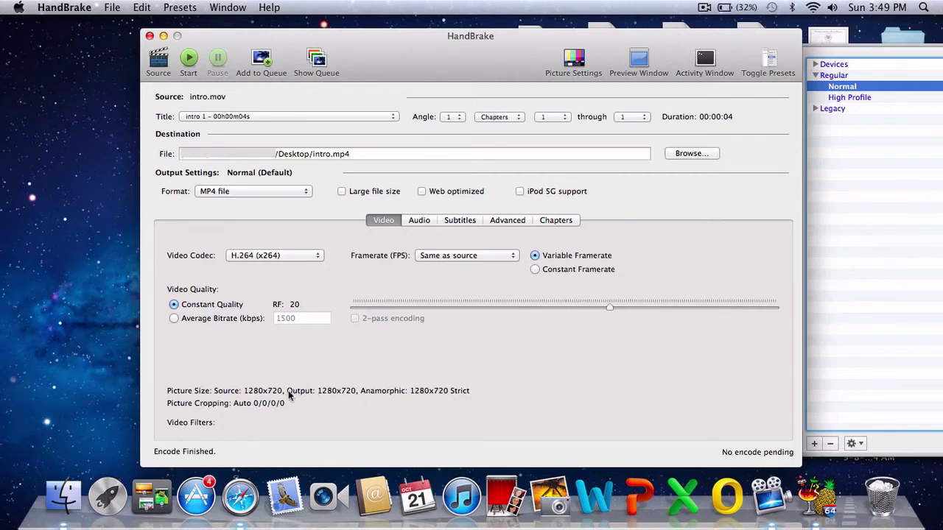
{"action": "left_click", "coordinate": [847, 98]}
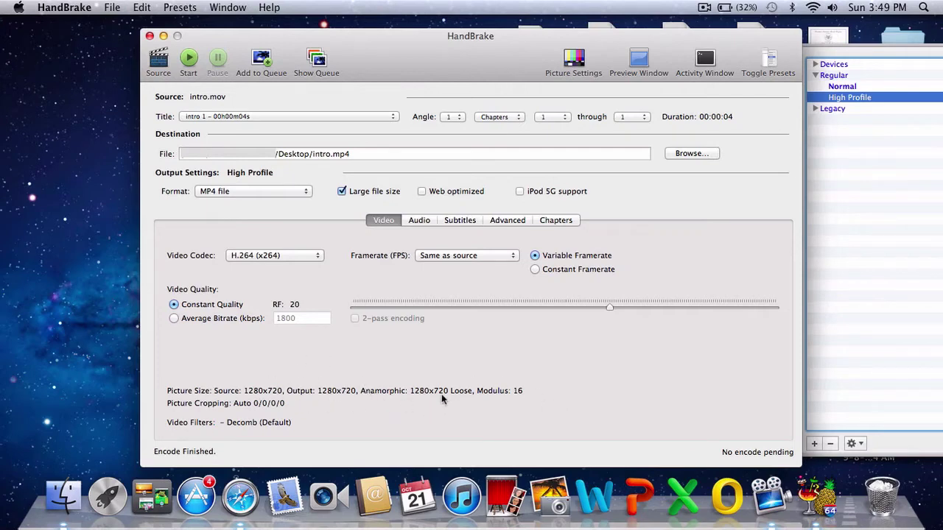
Step: Change the output container format to MKV file, then bring up a Finder window
{"action": "left_click", "coordinate": [246, 194]}
{"action": "left_click", "coordinate": [252, 230]}
{"action": "left_click", "coordinate": [240, 193]}
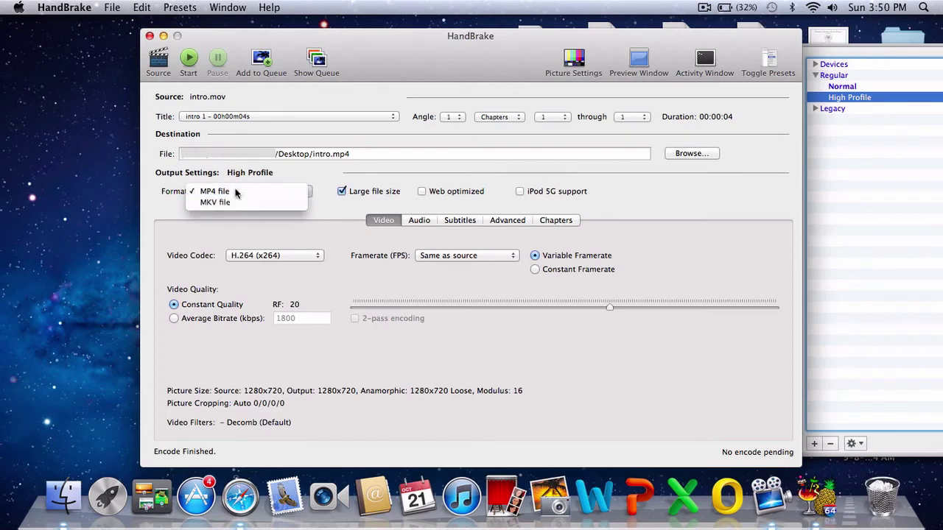
{"action": "left_click", "coordinate": [235, 203]}
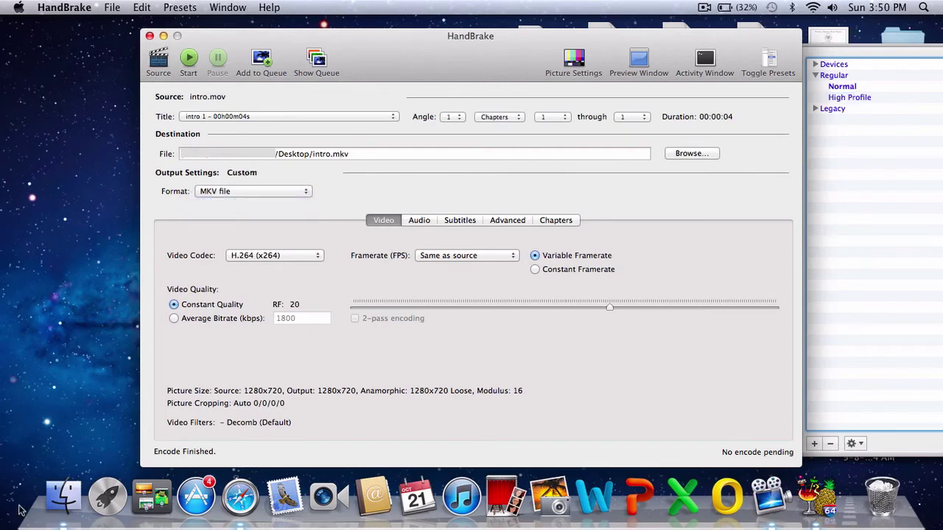
{"action": "left_click", "coordinate": [65, 495]}
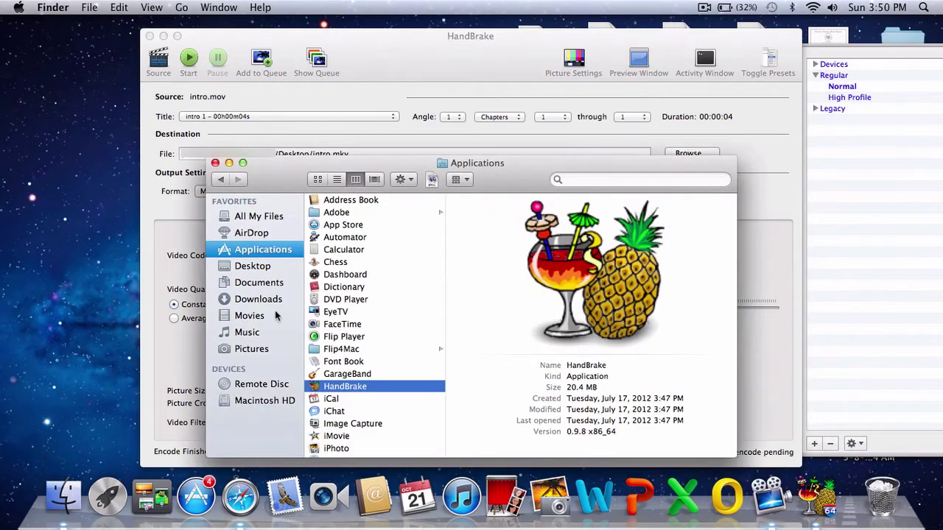
Step: Browse Movies › Intros and inspect the details of true intro2.mp4 and True Intro.mp4
{"action": "left_click", "coordinate": [276, 313]}
{"action": "left_click", "coordinate": [378, 311]}
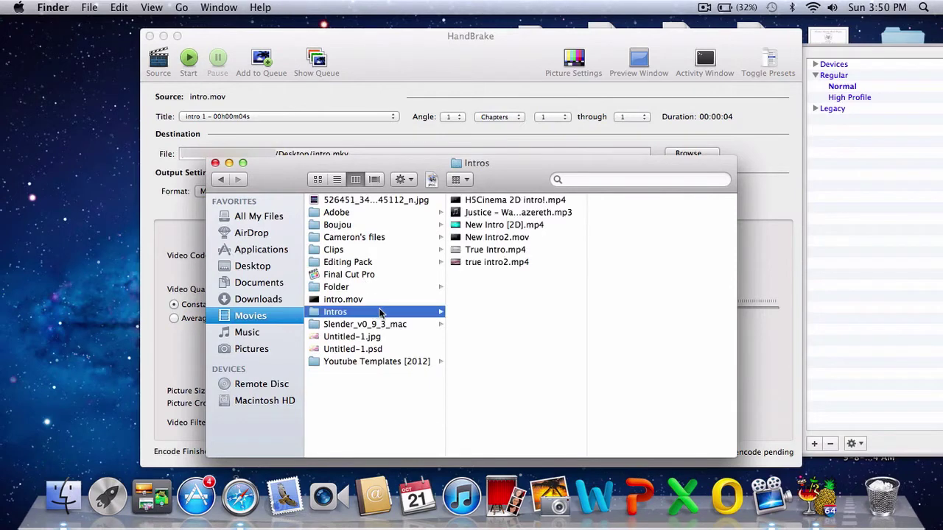
{"action": "left_click", "coordinate": [482, 265]}
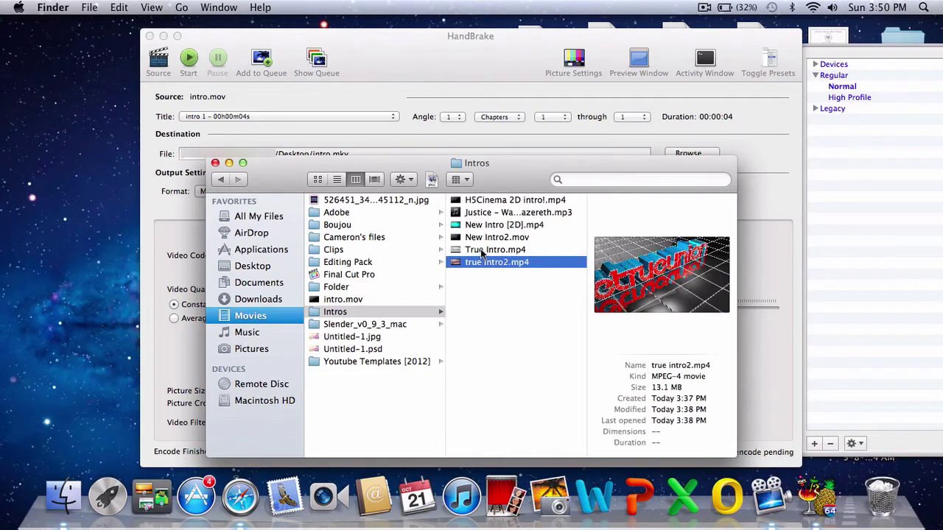
{"action": "left_click", "coordinate": [364, 288]}
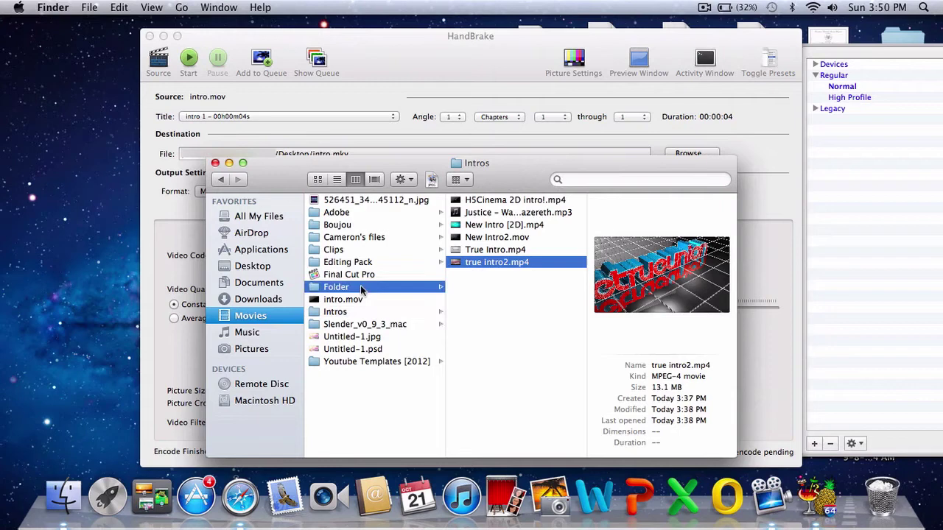
{"action": "left_click", "coordinate": [394, 302]}
{"action": "left_click", "coordinate": [390, 312]}
{"action": "left_click", "coordinate": [472, 262]}
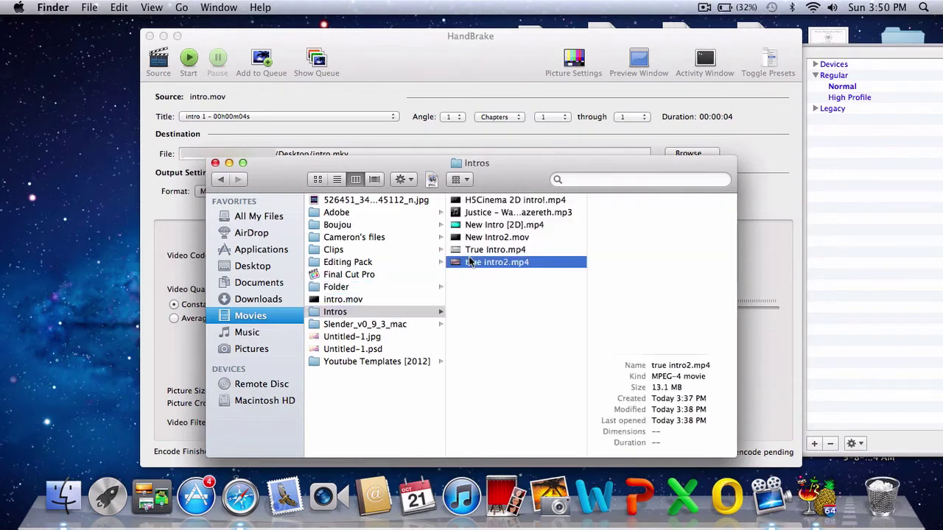
{"action": "left_click", "coordinate": [475, 252]}
Step: Back in HandBrake, switch the format to MP4 file and reapply High Profile
{"action": "key", "text": "Escape"}
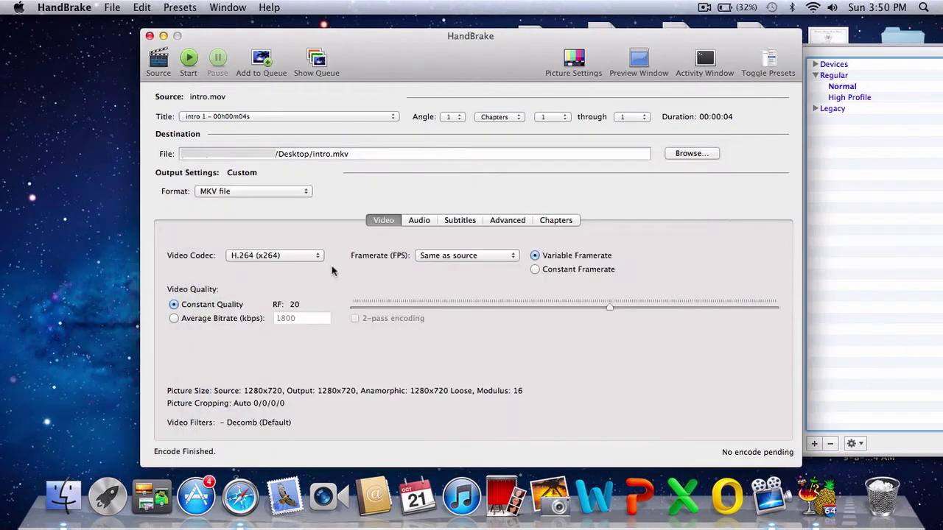
{"action": "left_click", "coordinate": [265, 195]}
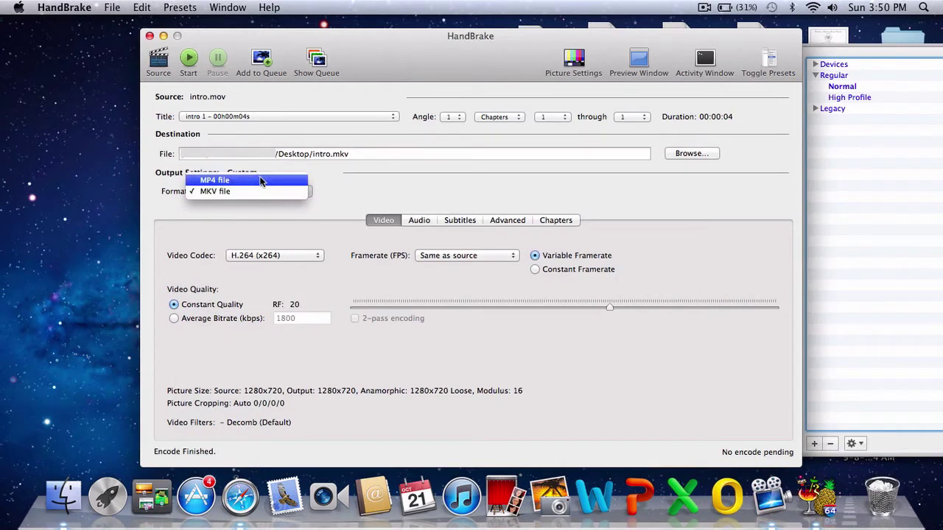
{"action": "left_click", "coordinate": [259, 179]}
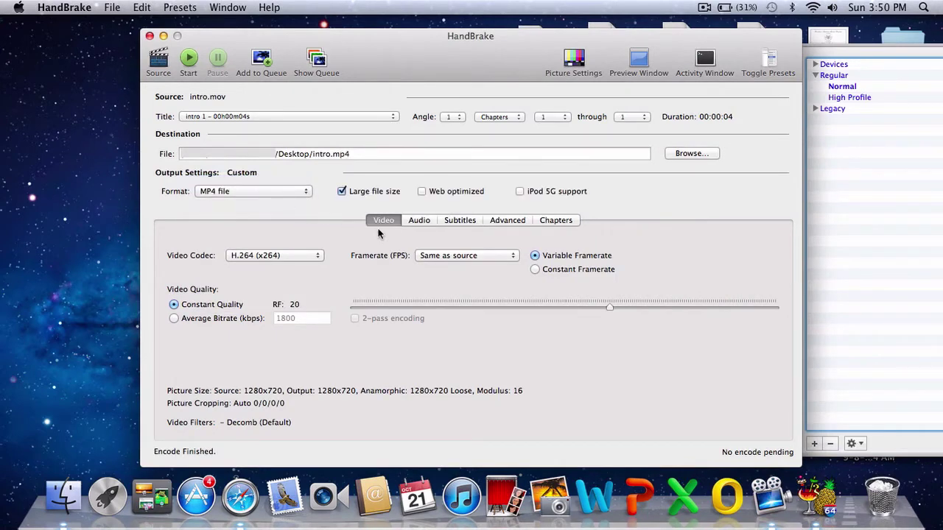
{"action": "left_click", "coordinate": [865, 100]}
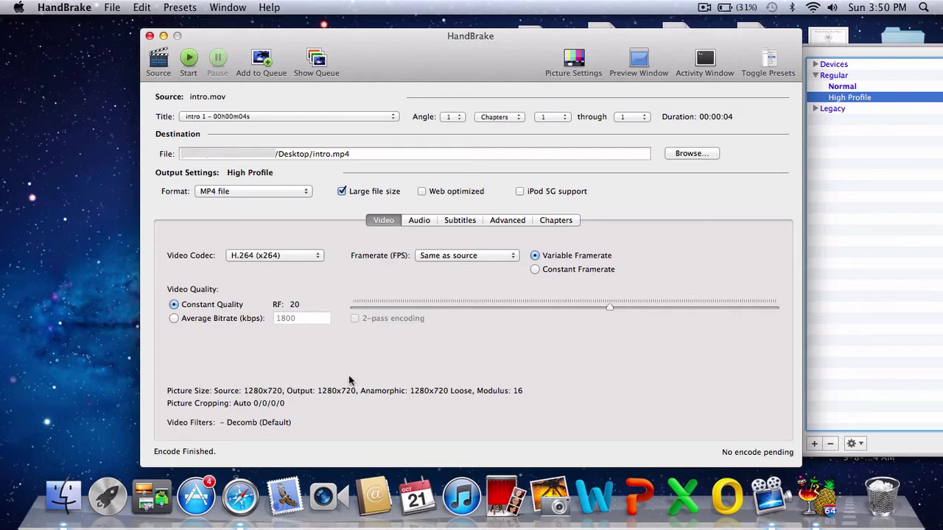
Step: Reapply Normal then High Profile, encode intro.mov to intro.mp4, and dismiss the done alert
{"action": "left_click", "coordinate": [849, 88]}
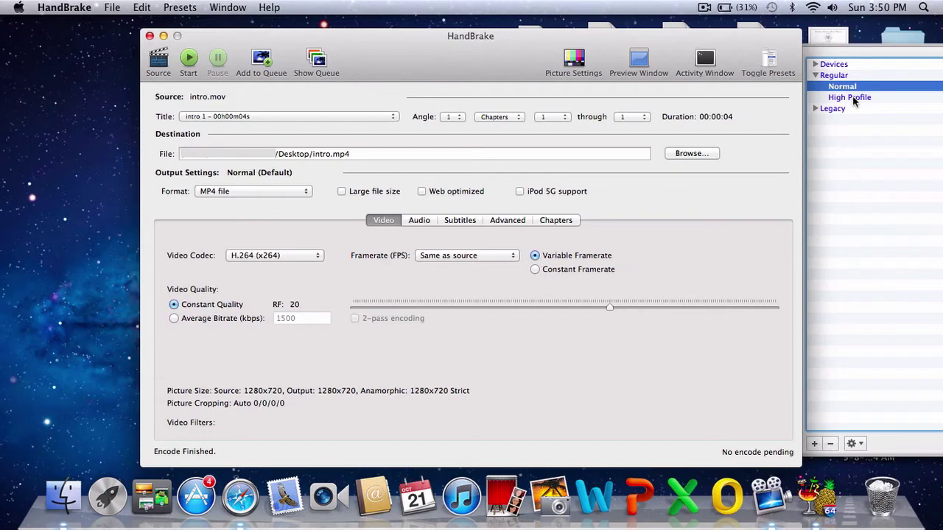
{"action": "mouse_move", "coordinate": [854, 101]}
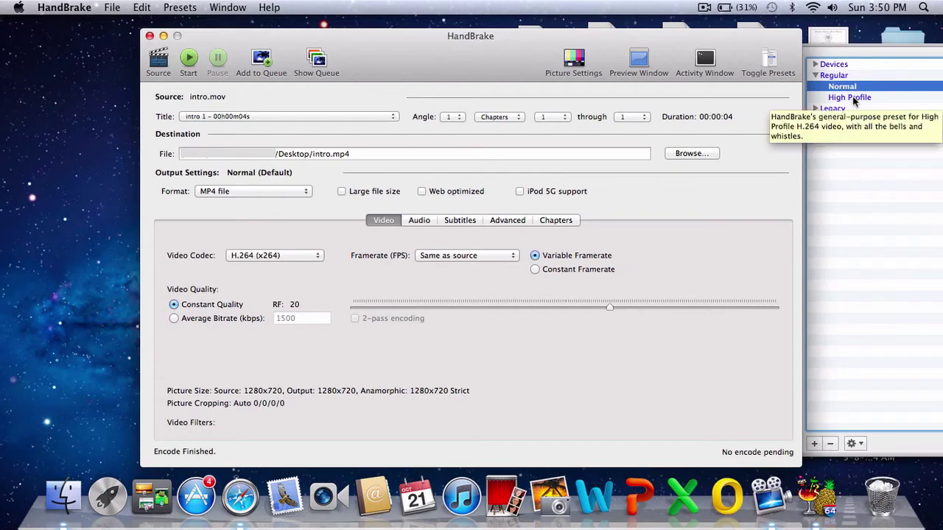
{"action": "left_click", "coordinate": [853, 98]}
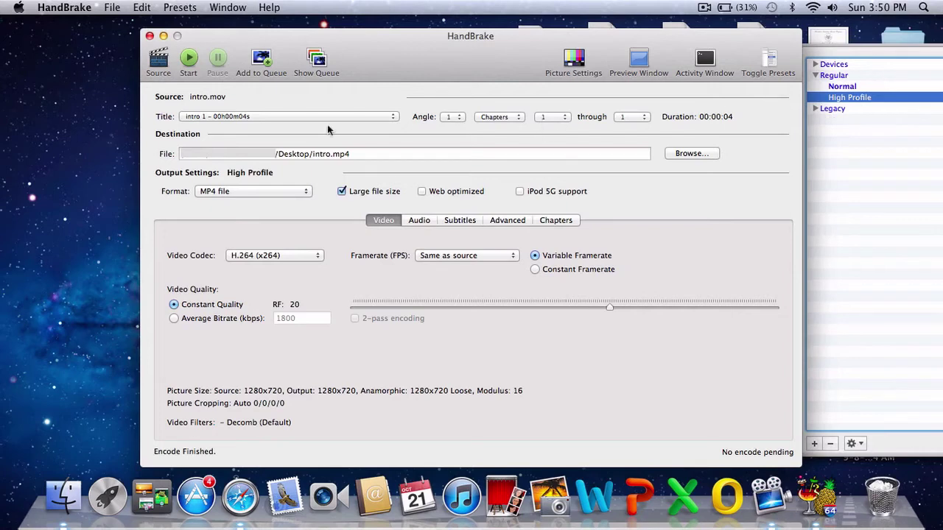
{"action": "left_click", "coordinate": [191, 59]}
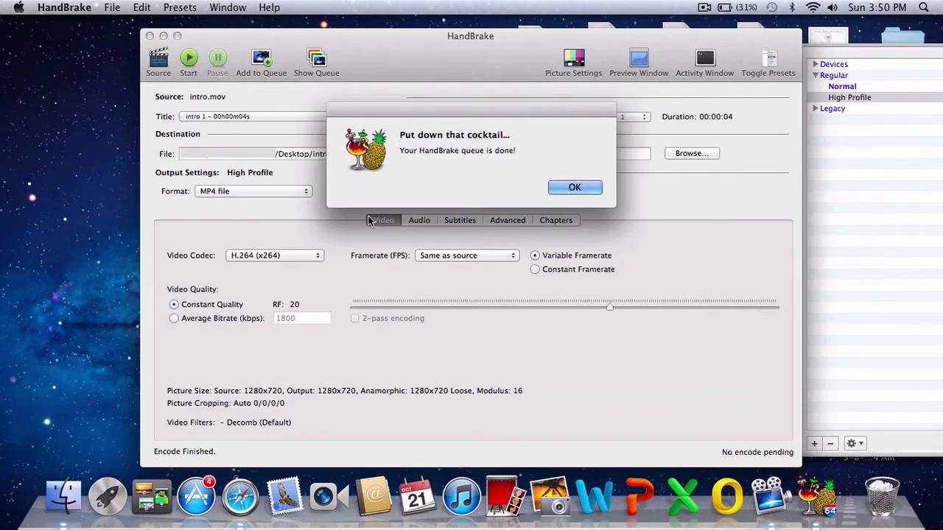
{"action": "key", "text": "Return"}
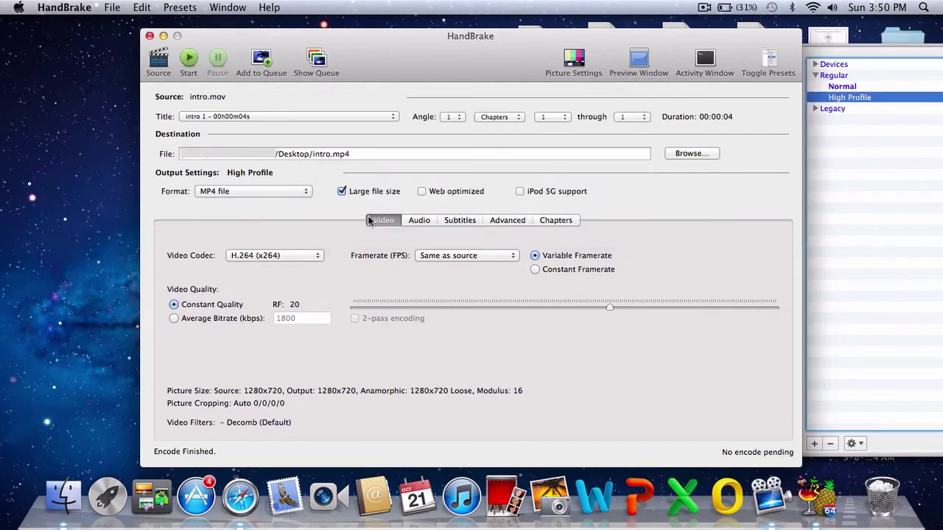
Step: Close the HandBrake window and quit HandBrake
{"action": "left_click", "coordinate": [149, 36]}
{"action": "left_click", "coordinate": [47, 7]}
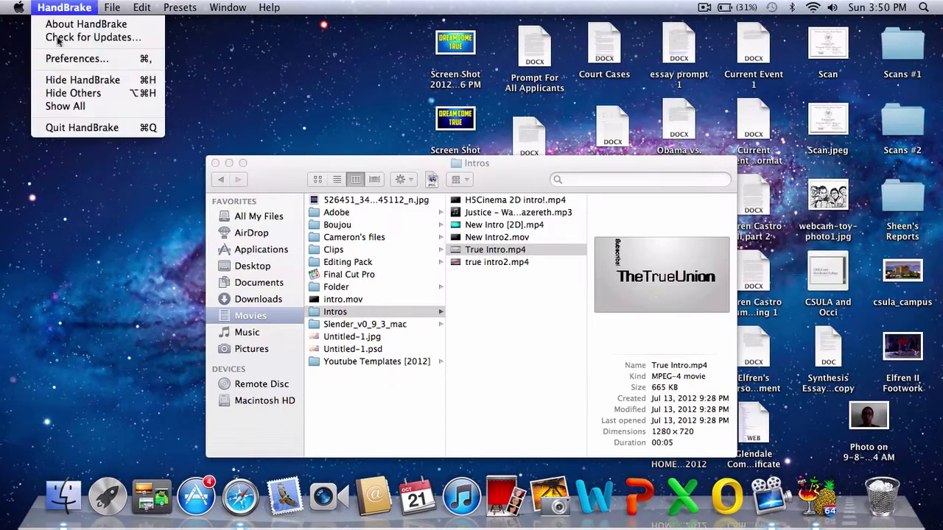
{"action": "left_click", "coordinate": [95, 129]}
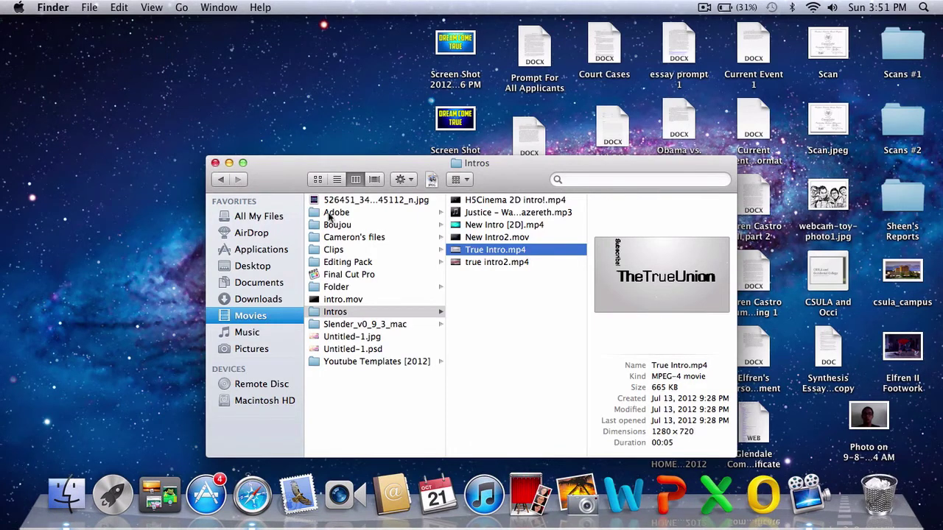
Step: Open Get Info for intro.mov (87.2 MB) and Desktop intro.mp4 (240 KB) side by side
{"action": "left_click", "coordinate": [365, 302]}
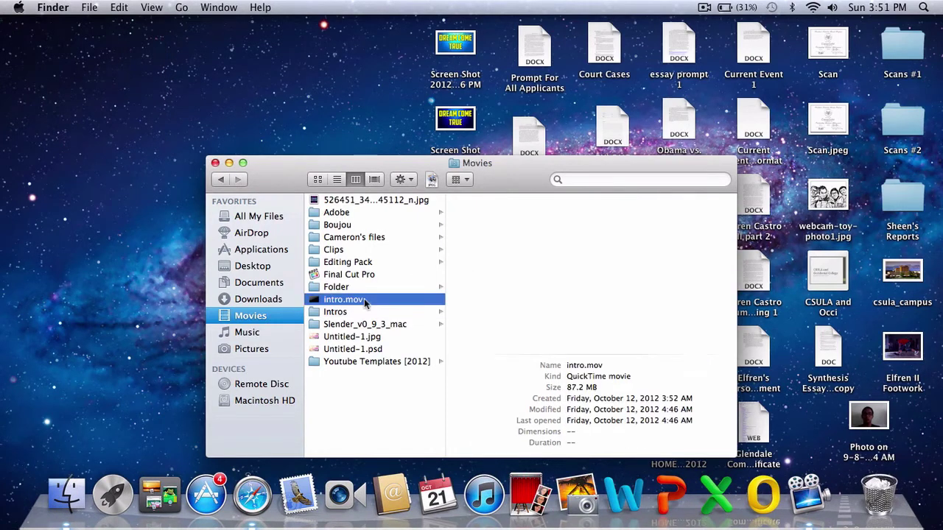
{"action": "right_click", "coordinate": [366, 303]}
{"action": "left_click", "coordinate": [397, 265]}
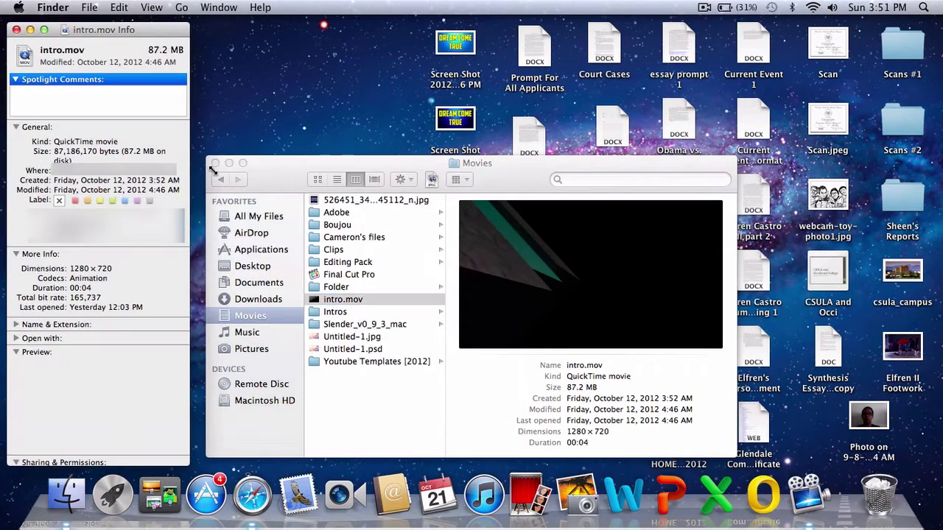
{"action": "left_click", "coordinate": [215, 163]}
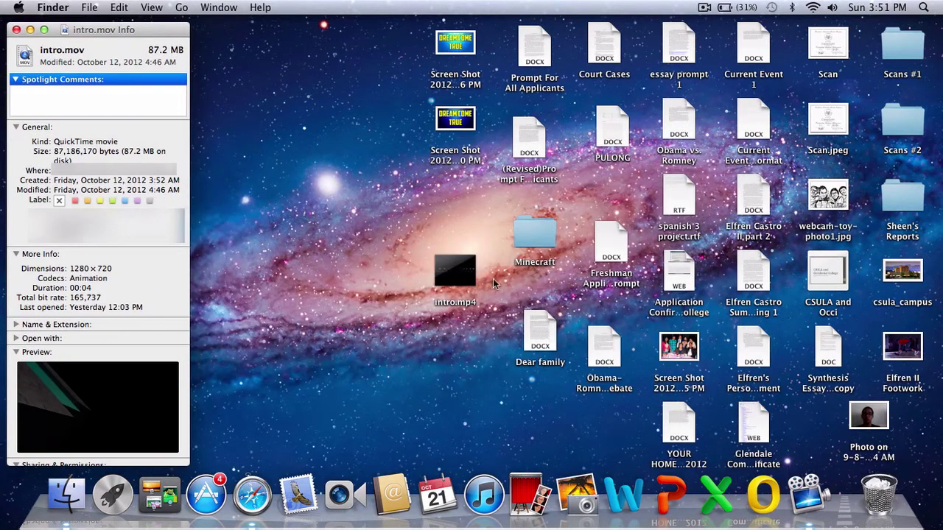
{"action": "right_click", "coordinate": [462, 267]}
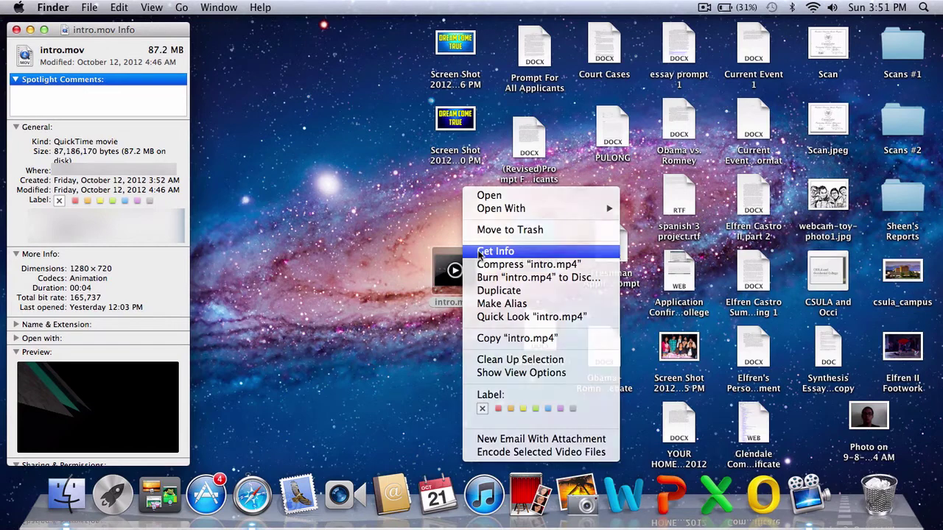
{"action": "left_click", "coordinate": [480, 252]}
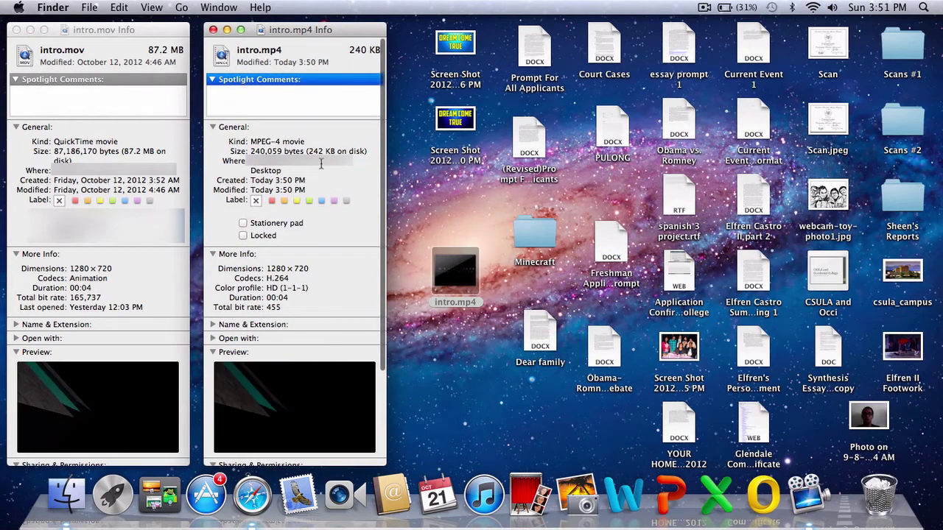
{"action": "scroll", "coordinate": [331, 226], "scroll_direction": "down", "scroll_amount": 3}
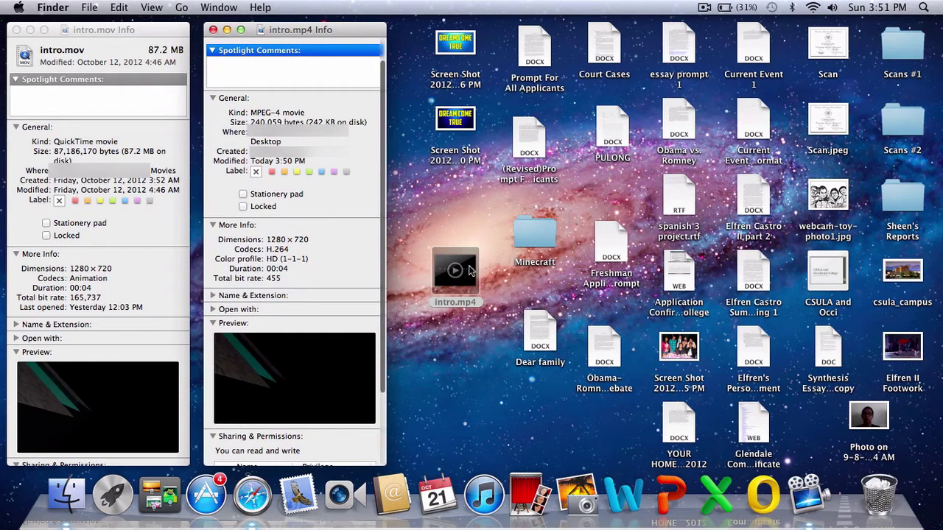
Step: Play the 4-second intro.mp4 in QuickTime Player, then close its window
{"action": "double_click", "coordinate": [469, 271]}
{"action": "key", "text": "space"}
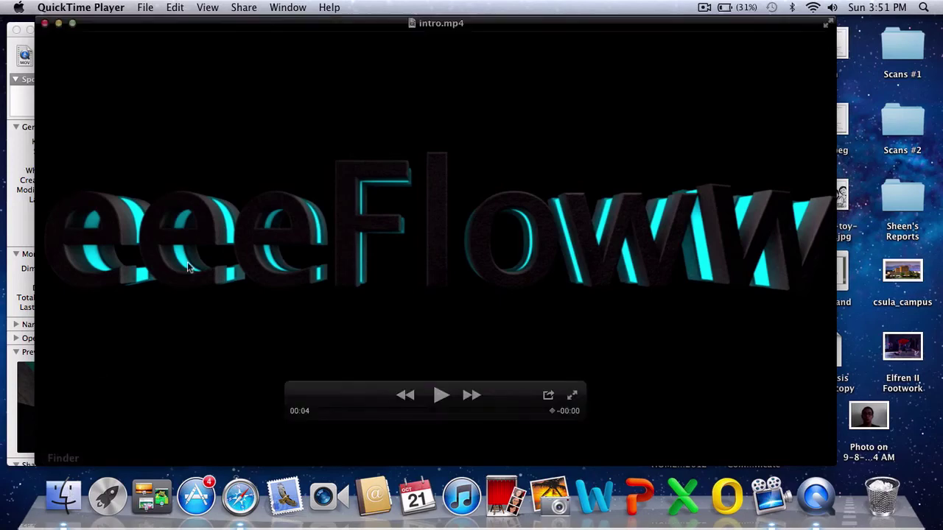
{"action": "left_click", "coordinate": [45, 24]}
{"action": "left_click", "coordinate": [81, 7]}
Step: Quit QuickTime Player, trash intro.mp4, and close its info window, bringing intro.mov's info forward
{"action": "left_click", "coordinate": [105, 115]}
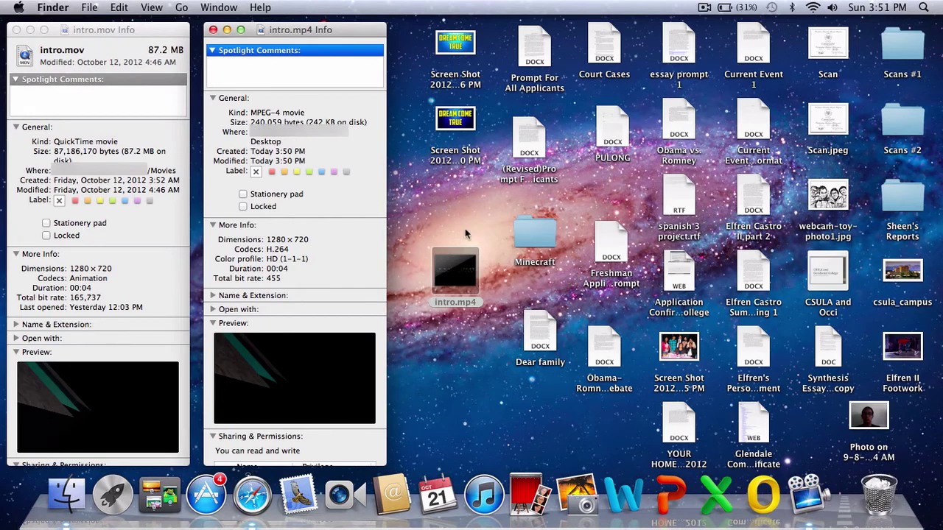
{"action": "left_click_drag", "start_coordinate": [455, 271], "coordinate": [886, 488]}
{"action": "left_click", "coordinate": [431, 312]}
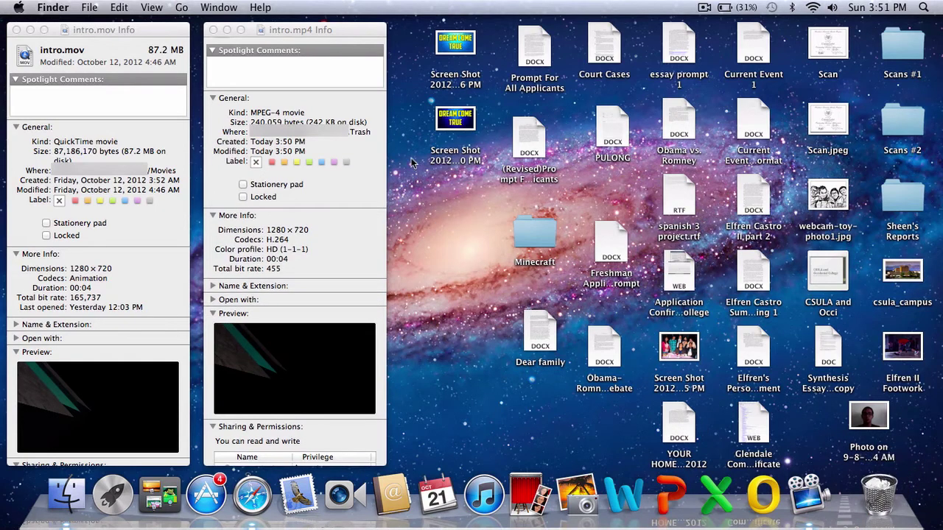
{"action": "left_click", "coordinate": [214, 30]}
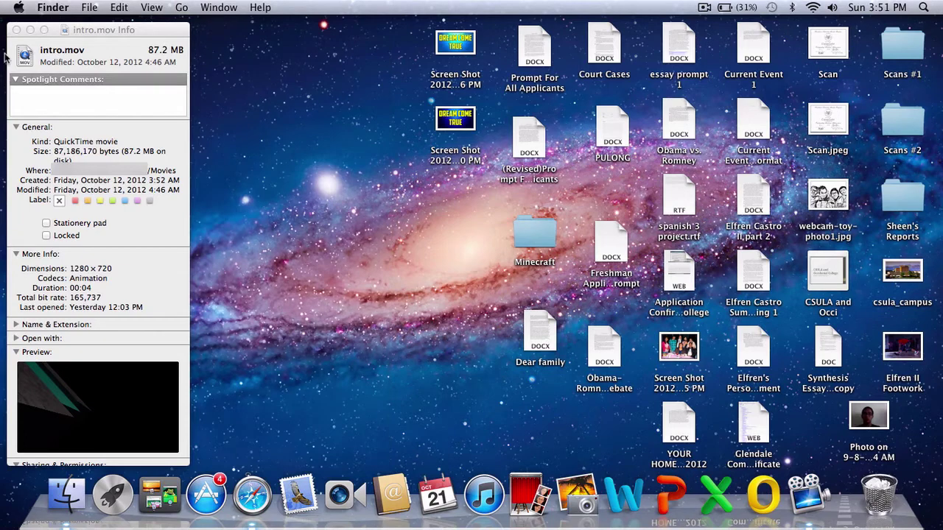
{"action": "left_click", "coordinate": [59, 38]}
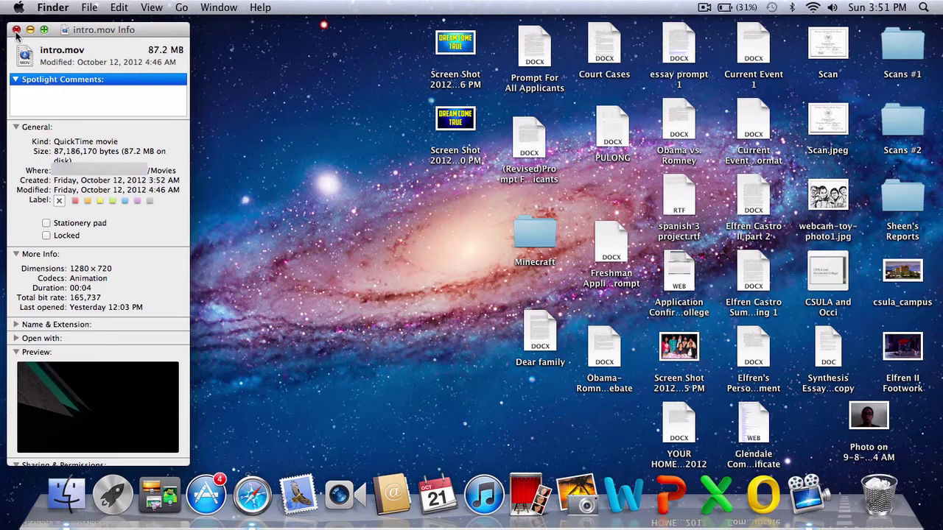
Step: Close intro.mov's info panel and launch HandBrake from the Applications folder, dismissing the source picker
{"action": "left_click", "coordinate": [16, 30]}
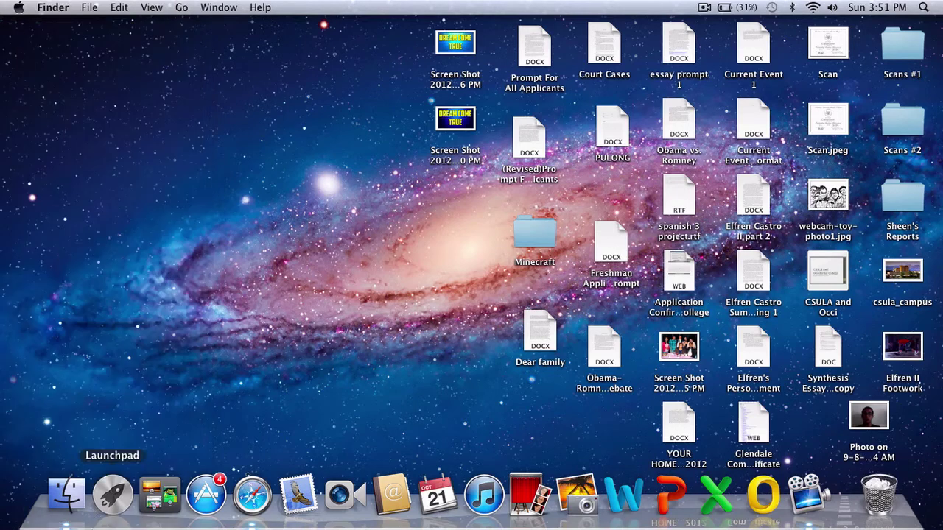
{"action": "left_click", "coordinate": [68, 492]}
{"action": "left_click", "coordinate": [263, 249]}
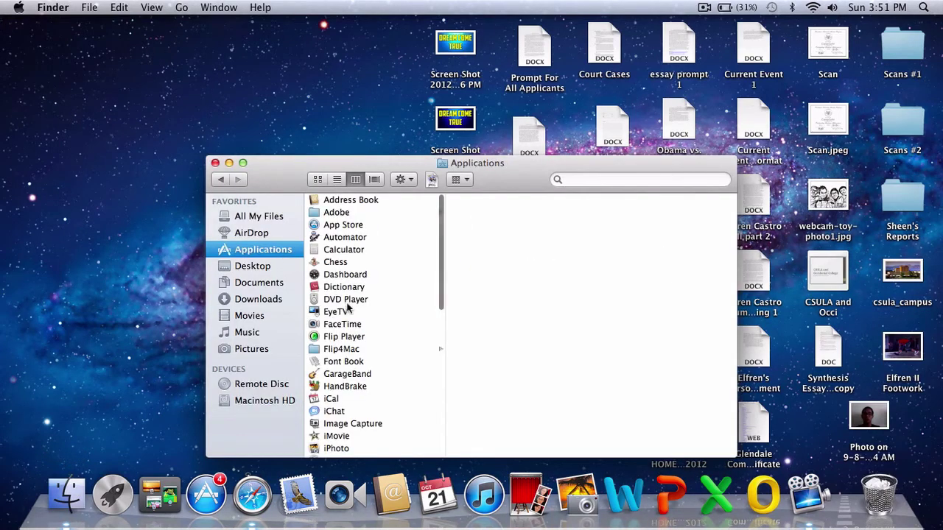
{"action": "double_click", "coordinate": [354, 387]}
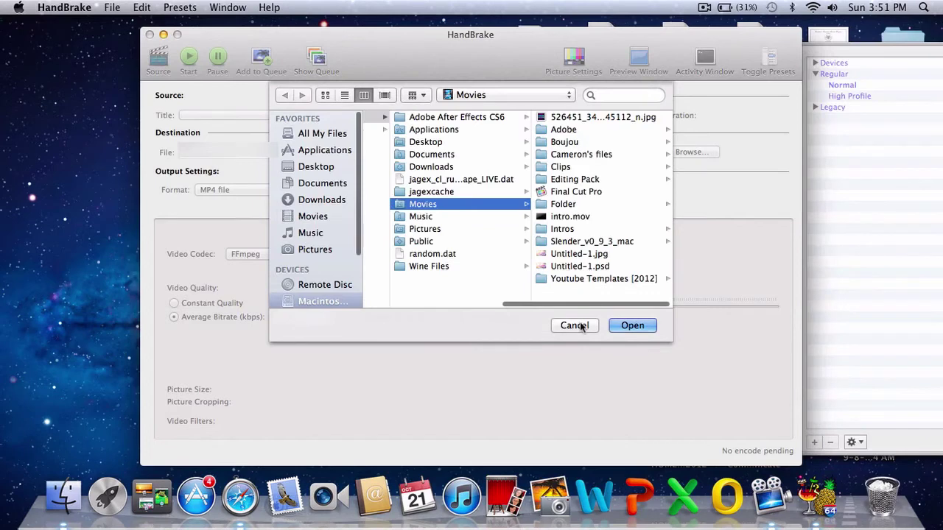
{"action": "left_click", "coordinate": [574, 326]}
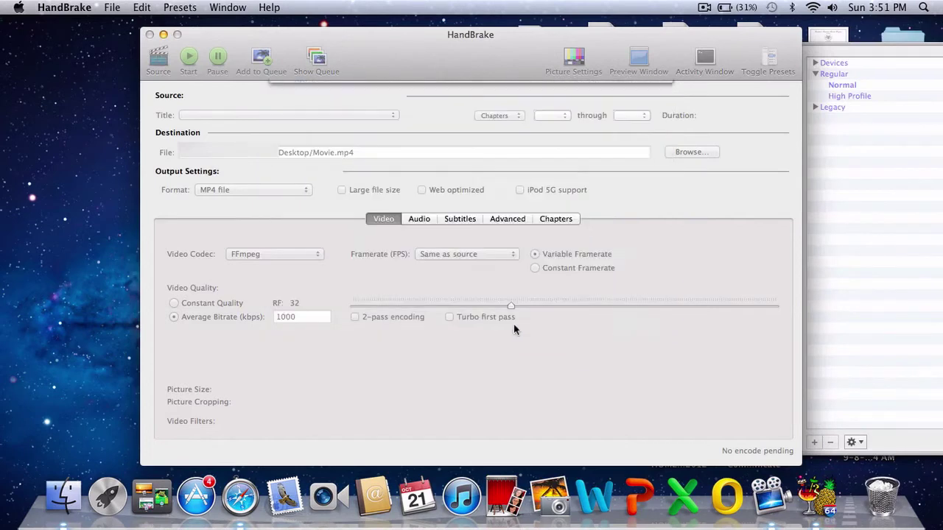
Step: Load intro.mov as the HandBrake source via File > Open Source
{"action": "left_click", "coordinate": [112, 7]}
{"action": "left_click", "coordinate": [143, 24]}
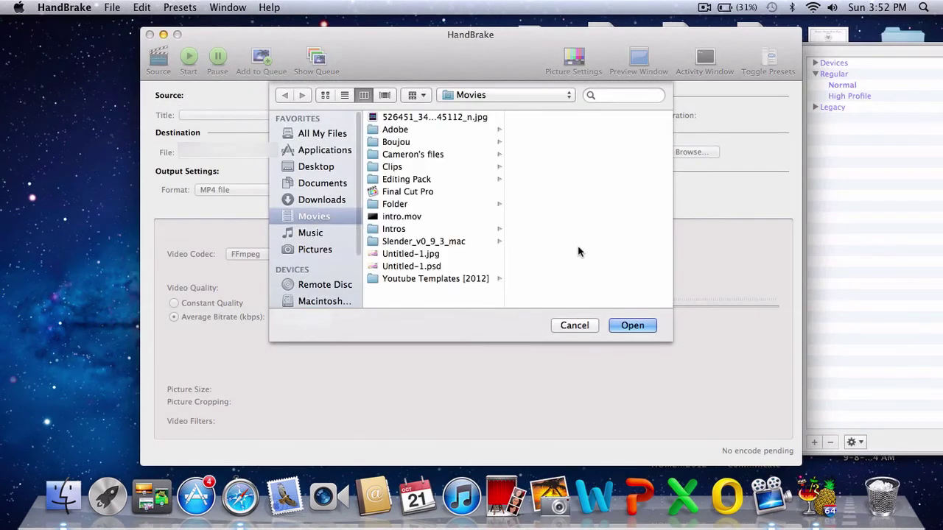
{"action": "double_click", "coordinate": [452, 217]}
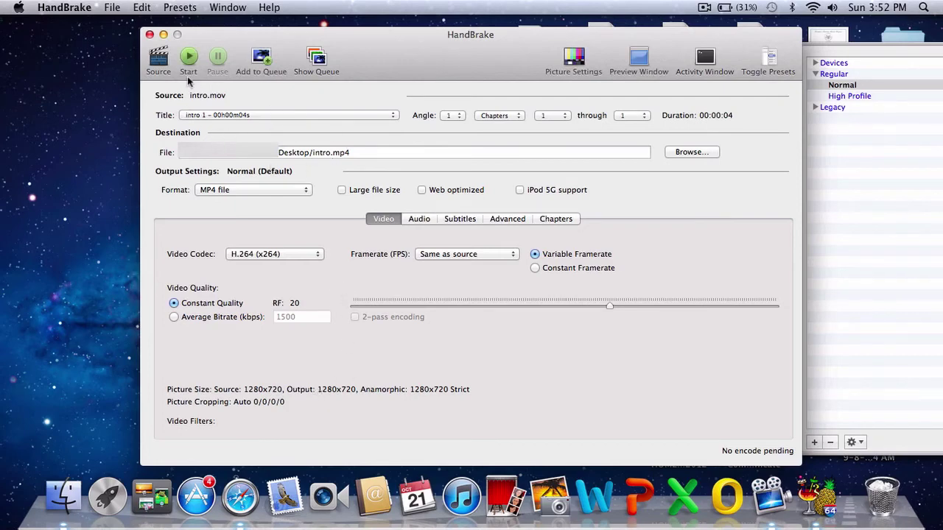
Step: Open New Intro2.mov from Movies > Intros as the source video
{"action": "left_click", "coordinate": [159, 58]}
{"action": "left_click", "coordinate": [314, 216]}
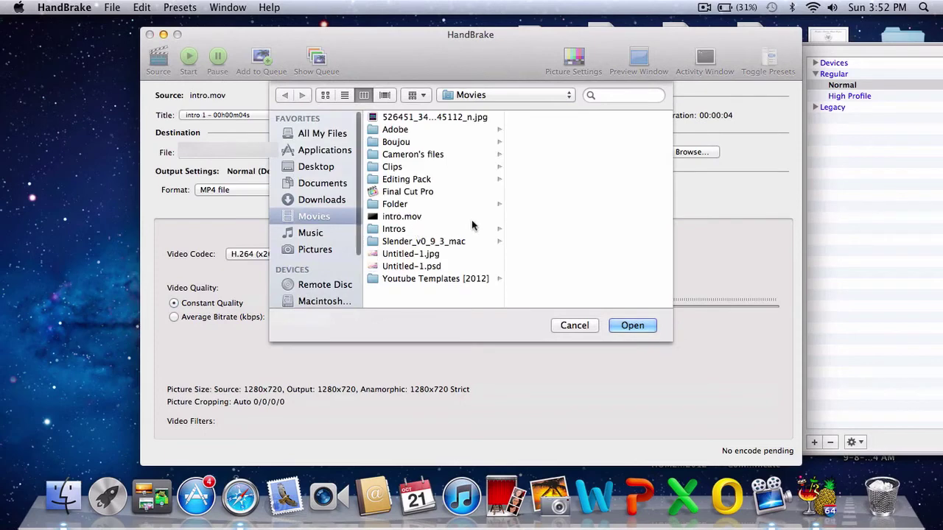
{"action": "left_click", "coordinate": [471, 229]}
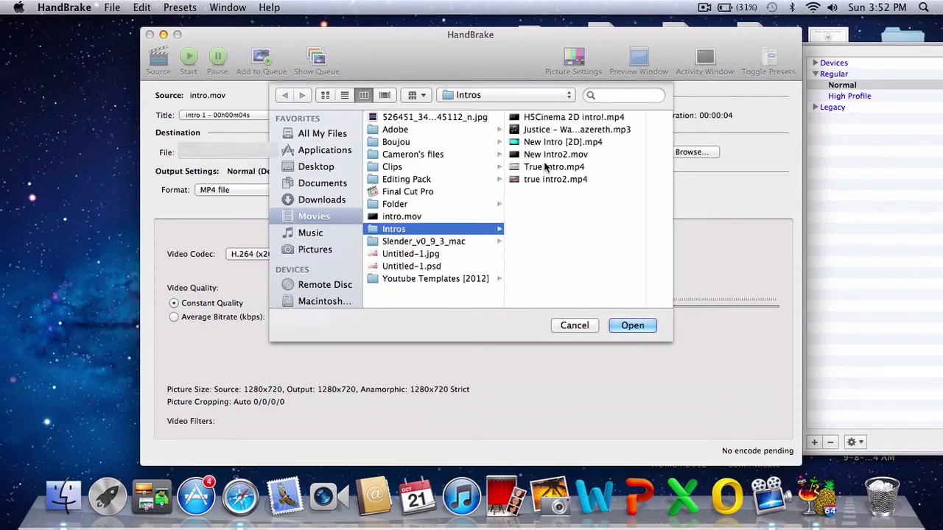
{"action": "left_click", "coordinate": [540, 156]}
{"action": "key", "text": "Return"}
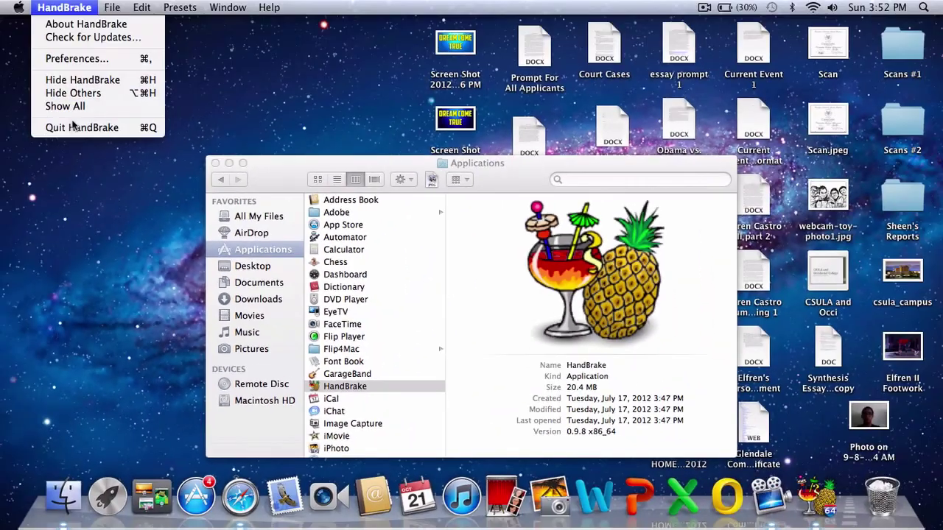
Step: Quit HandBrake and close the Finder Applications window
{"action": "left_click", "coordinate": [74, 125]}
{"action": "left_click", "coordinate": [45, 9]}
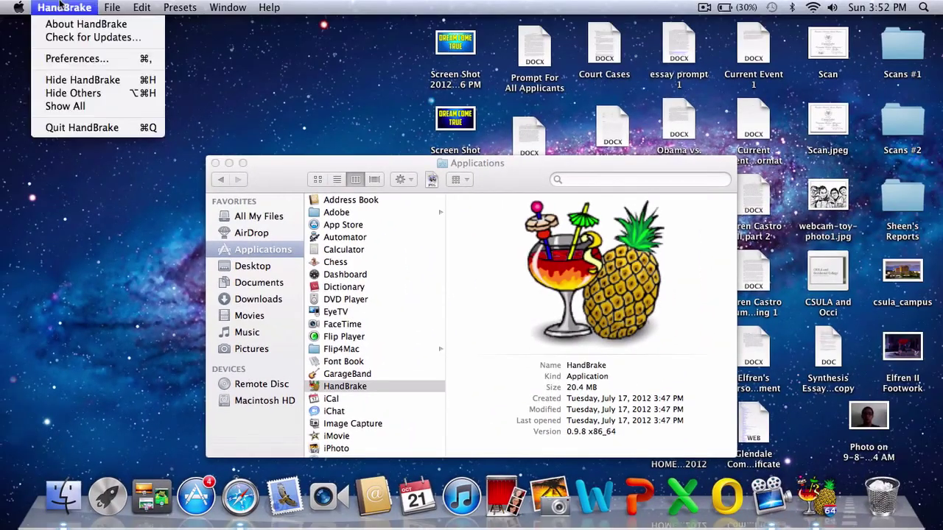
{"action": "left_click", "coordinate": [67, 128]}
{"action": "left_click_drag", "start_coordinate": [280, 178], "coordinate": [259, 106]}
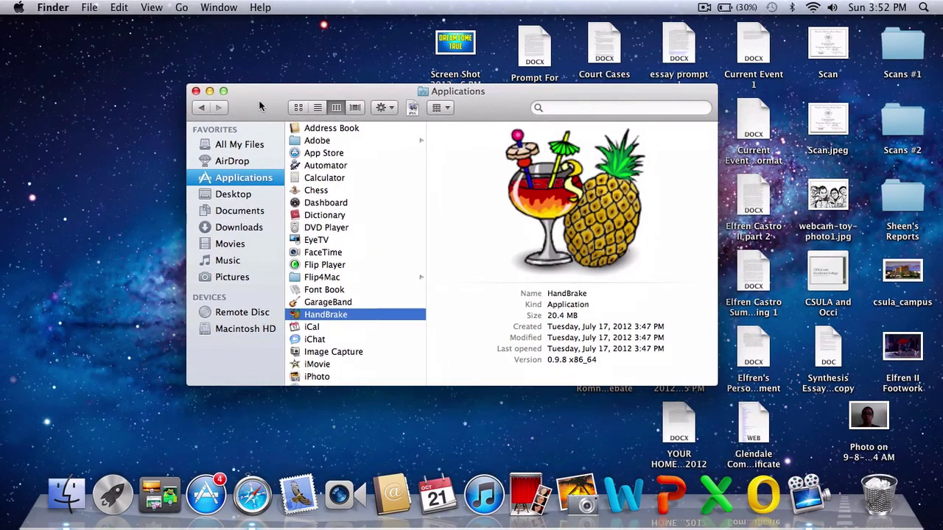
{"action": "left_click", "coordinate": [196, 91]}
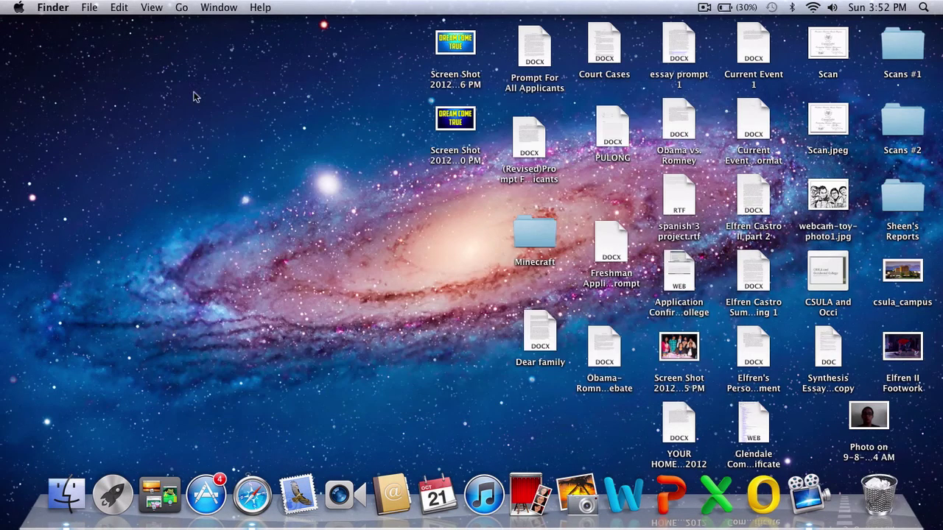